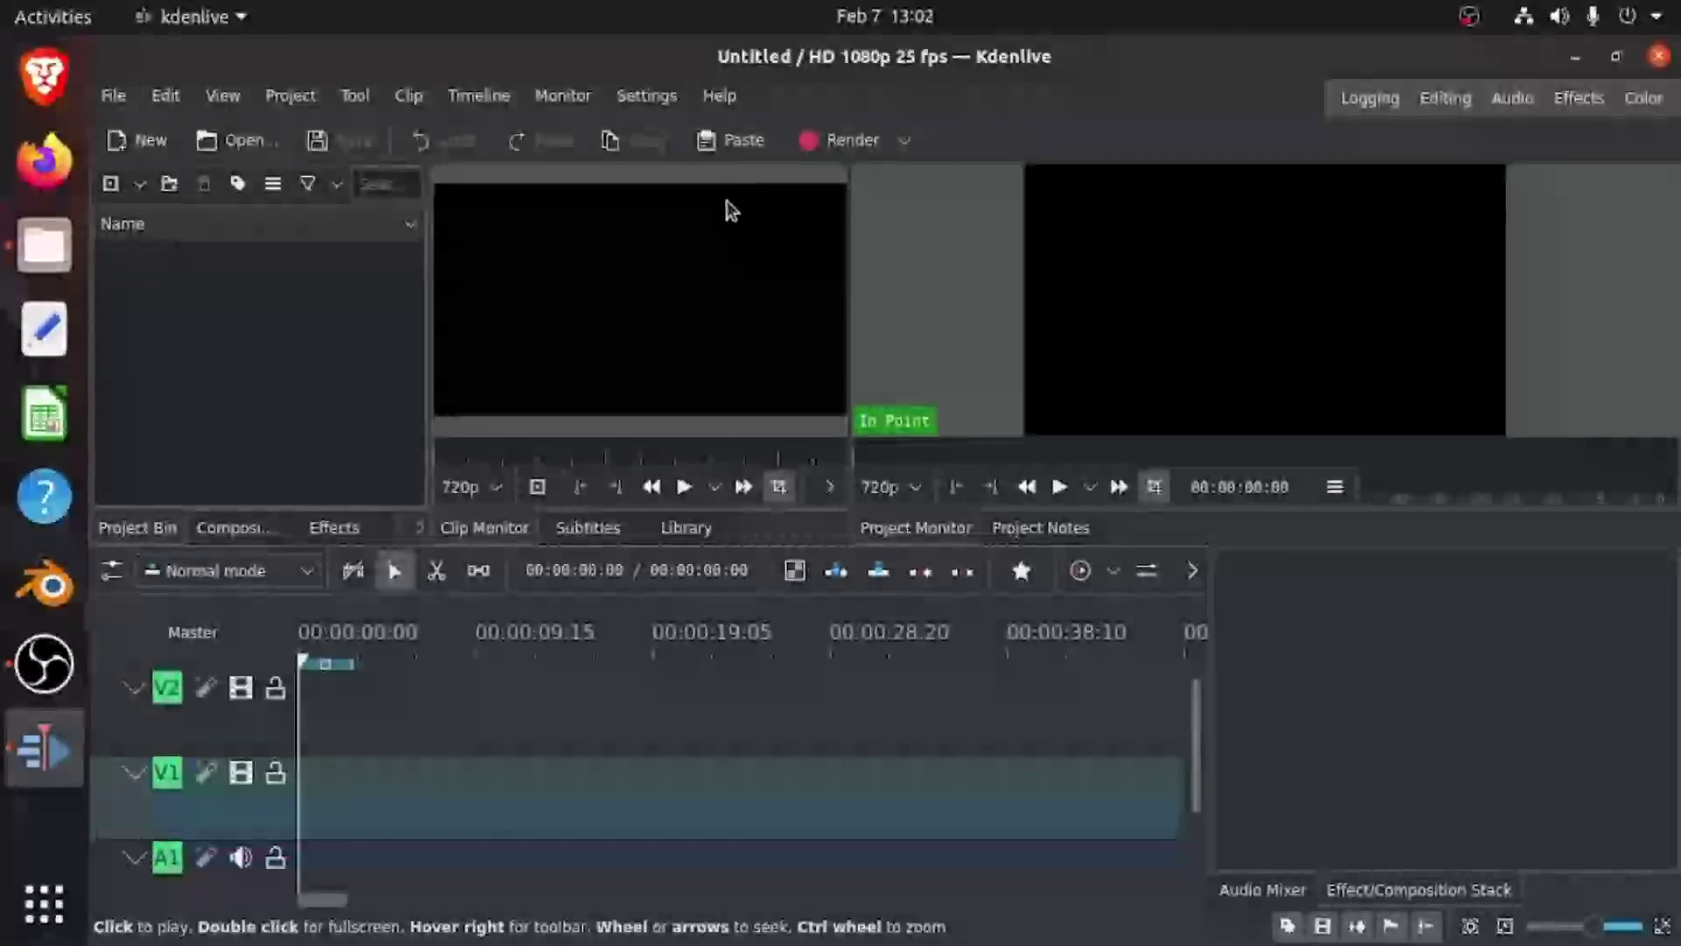
View Kdenlive's version information from the Help menu, then close it.
left_click(716, 100)
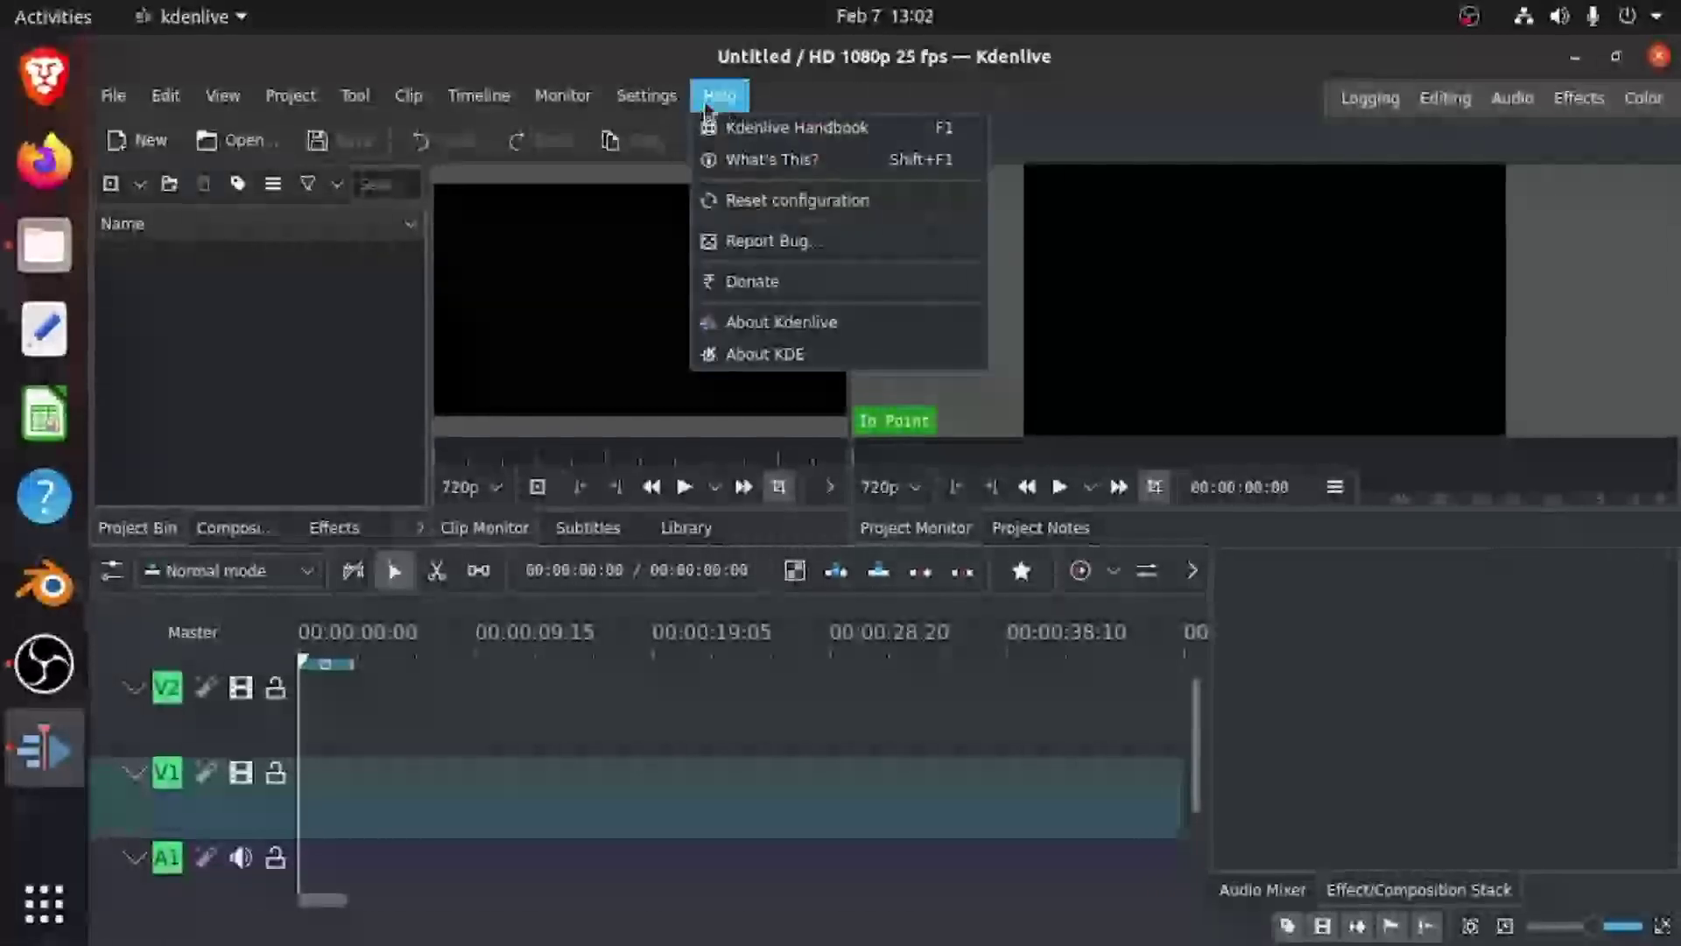
left_click(750, 322)
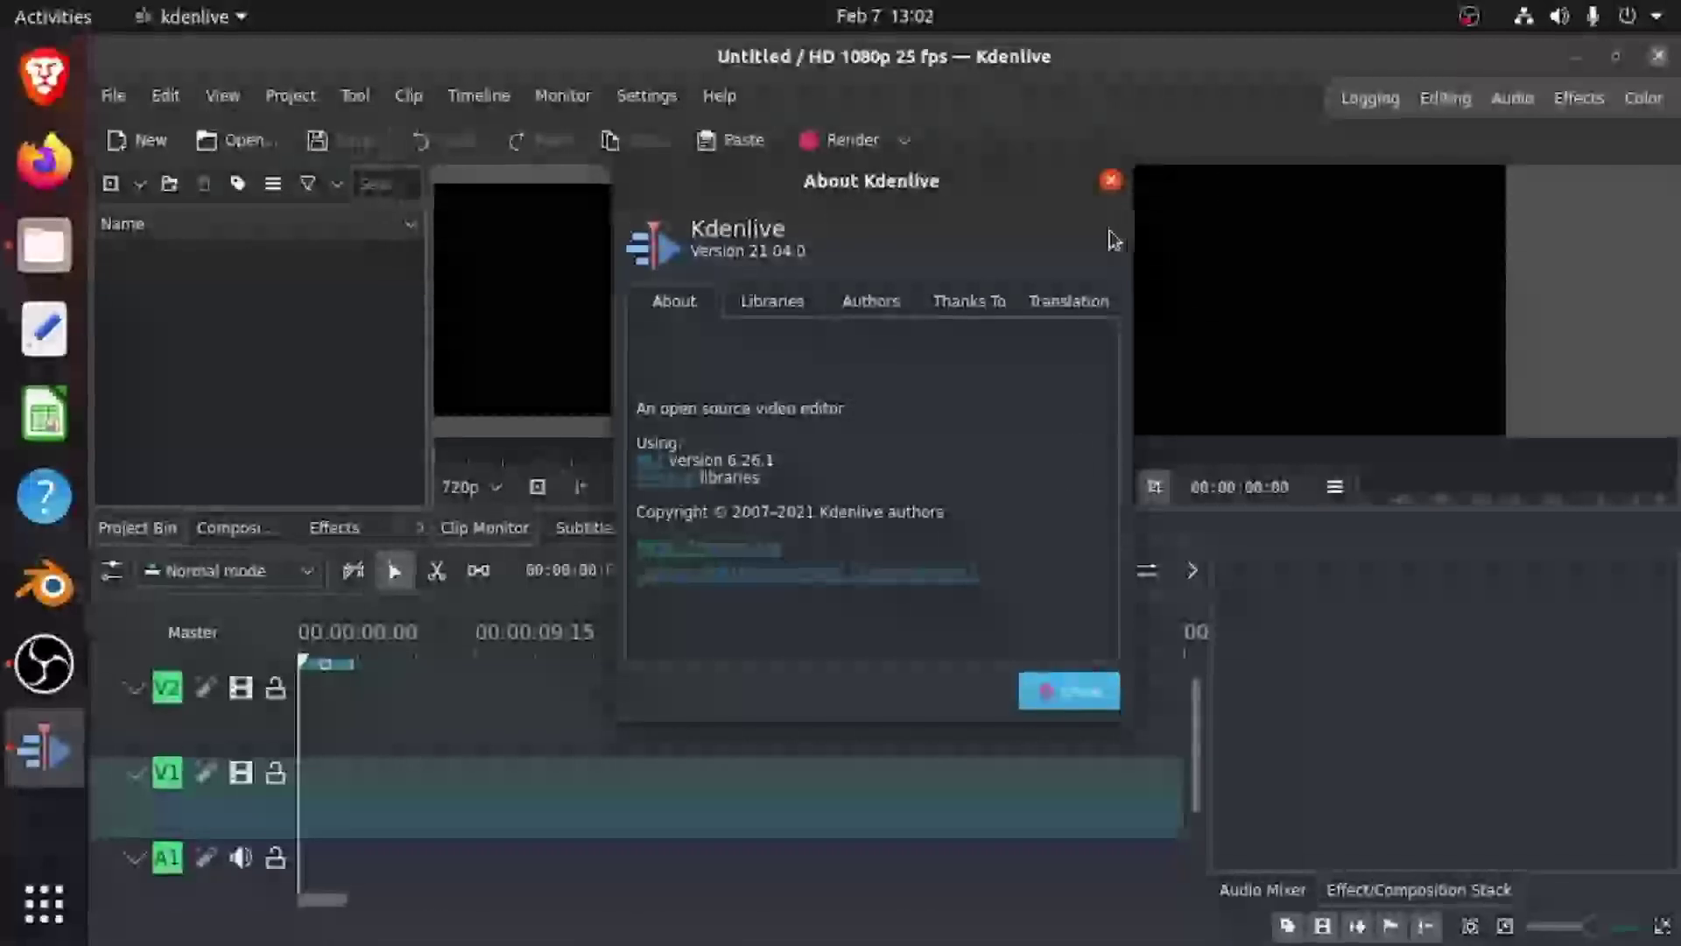
left_click_drag(930, 190, 831, 259)
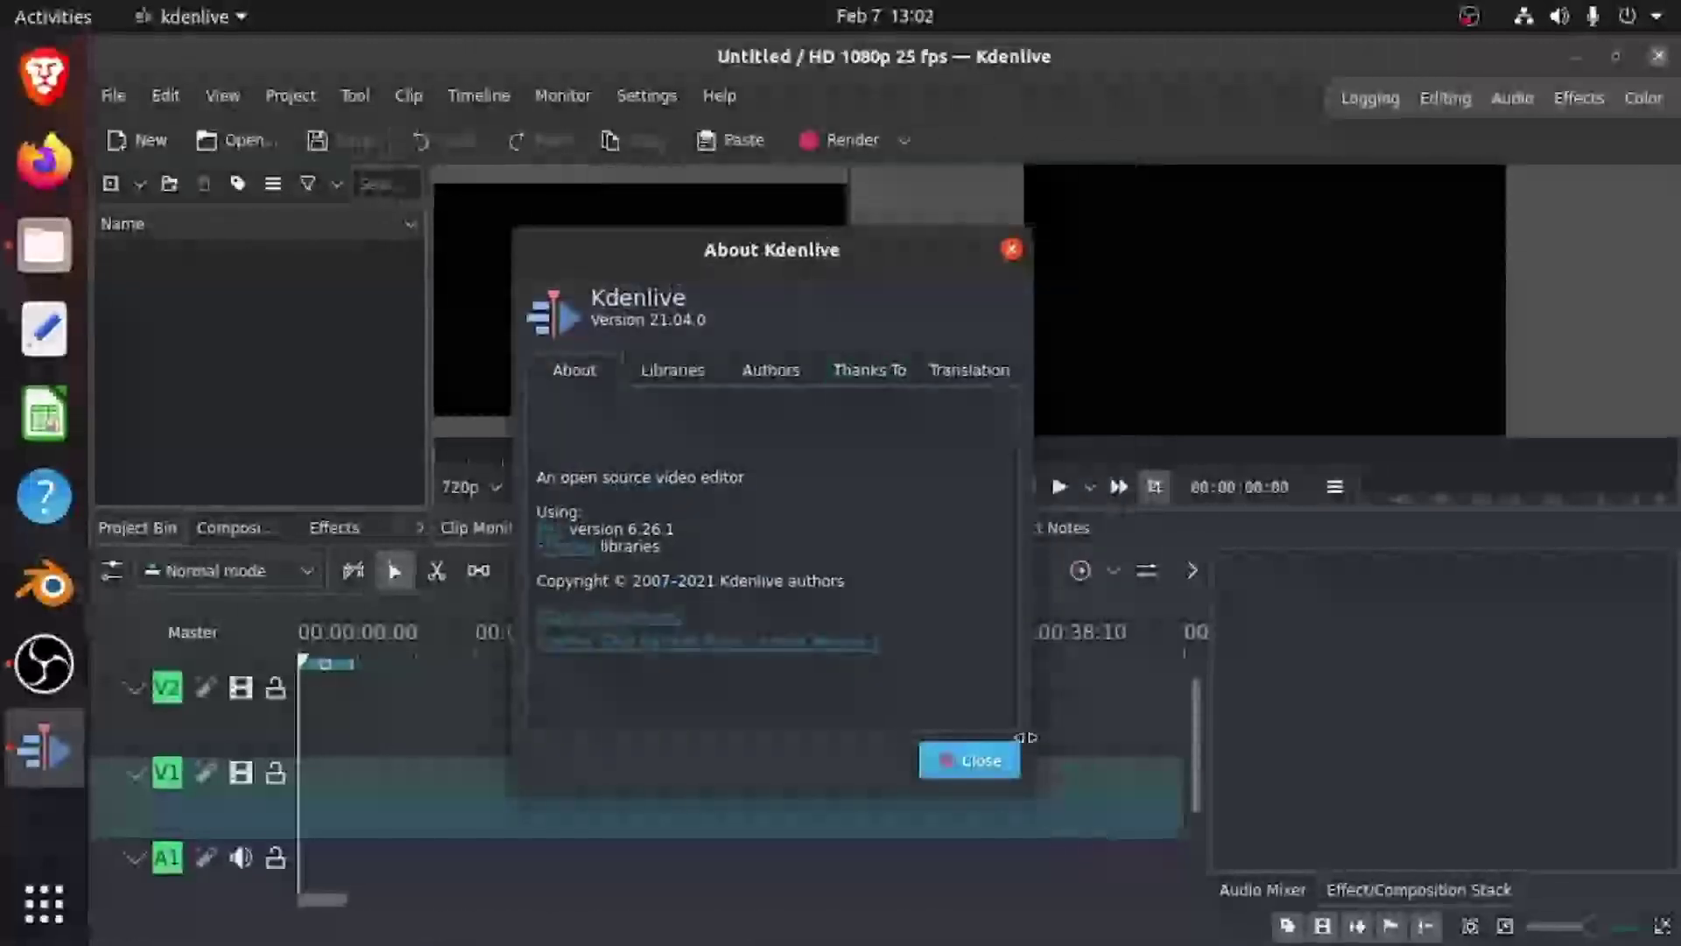
left_click(971, 761)
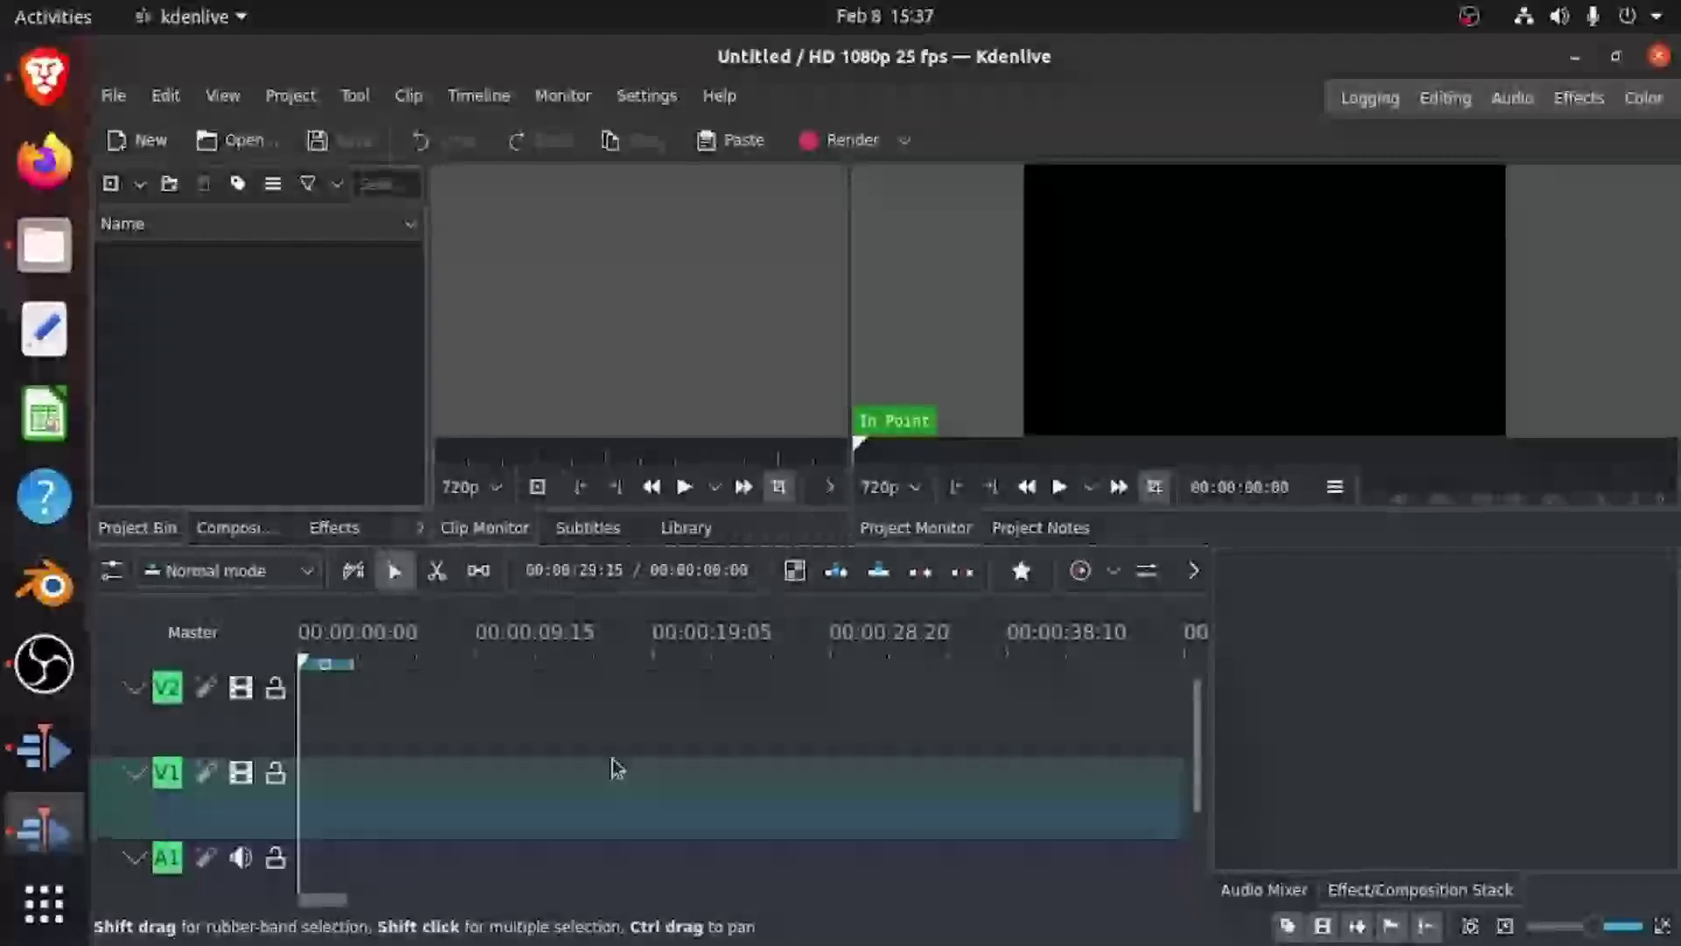
Switch on the Edit Subtitle tool from the timeline toolbar's overflow, adding a Subtitles track.
left_click(289, 94)
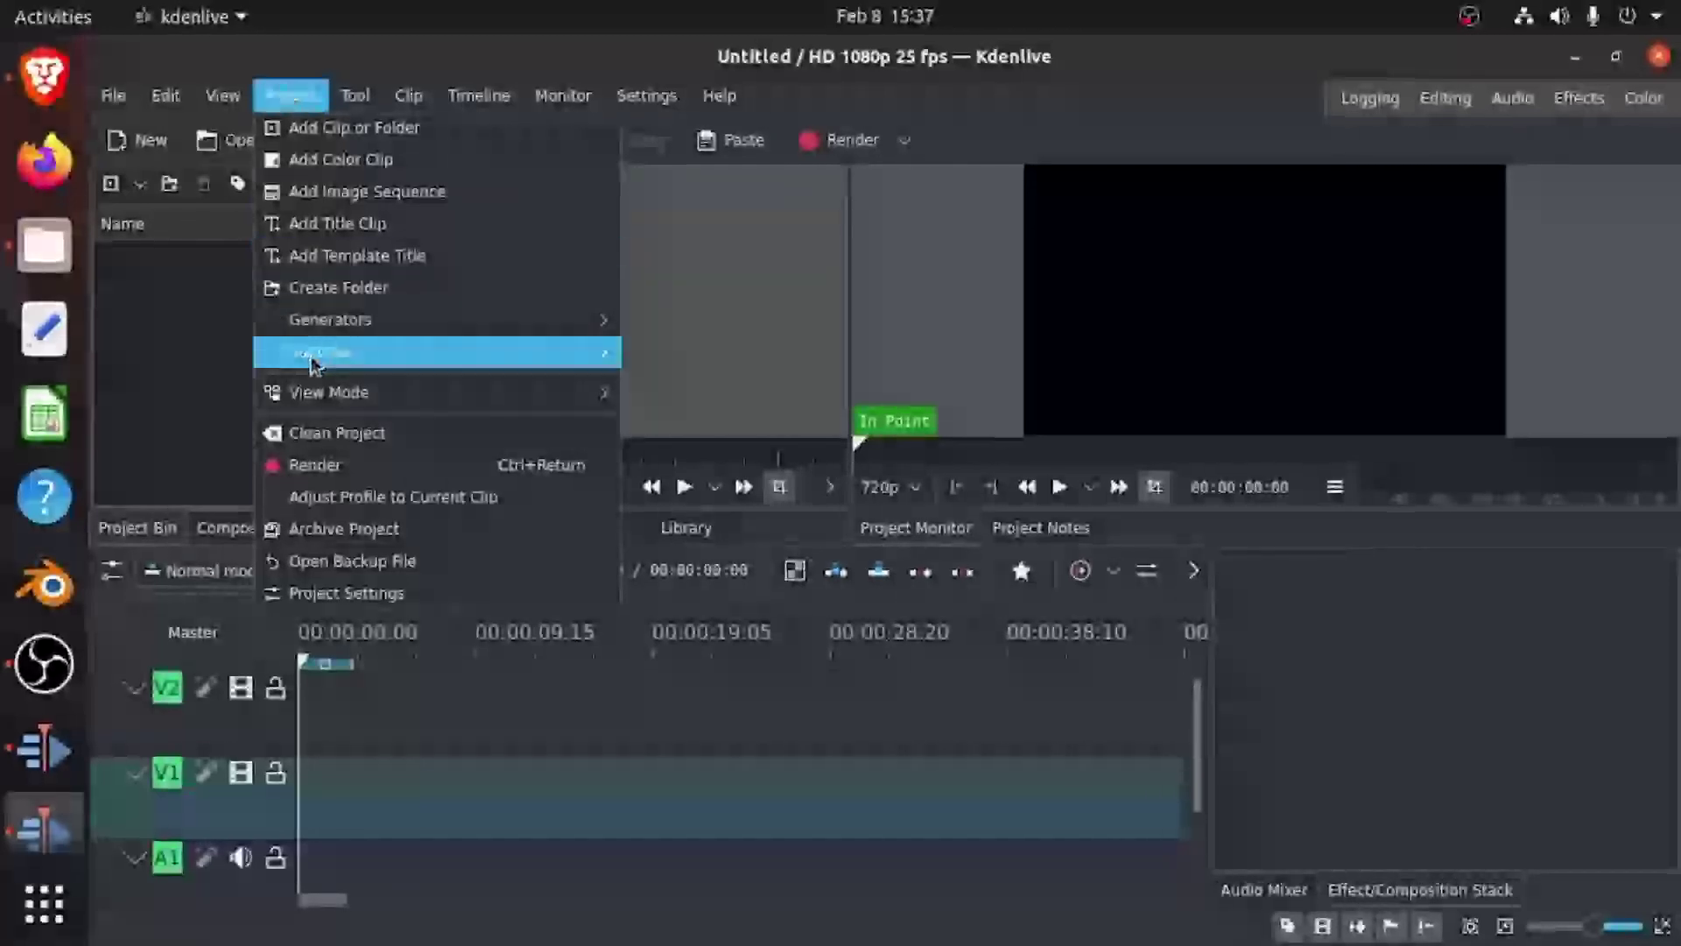
mouse_move(312, 362)
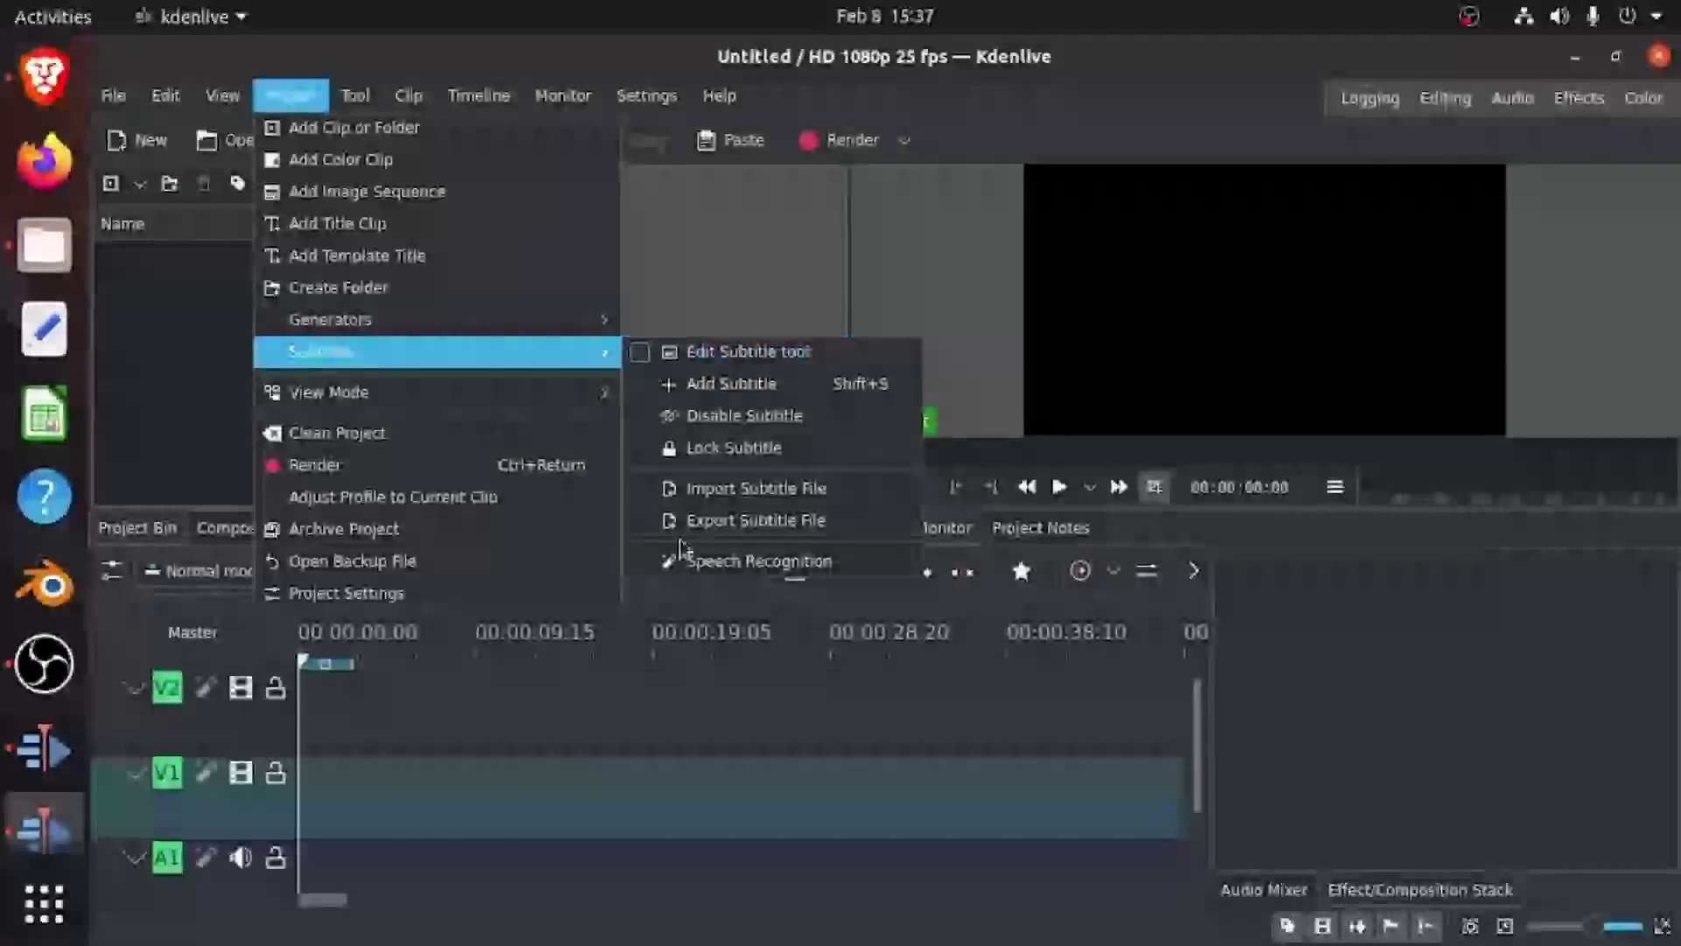
left_click(817, 776)
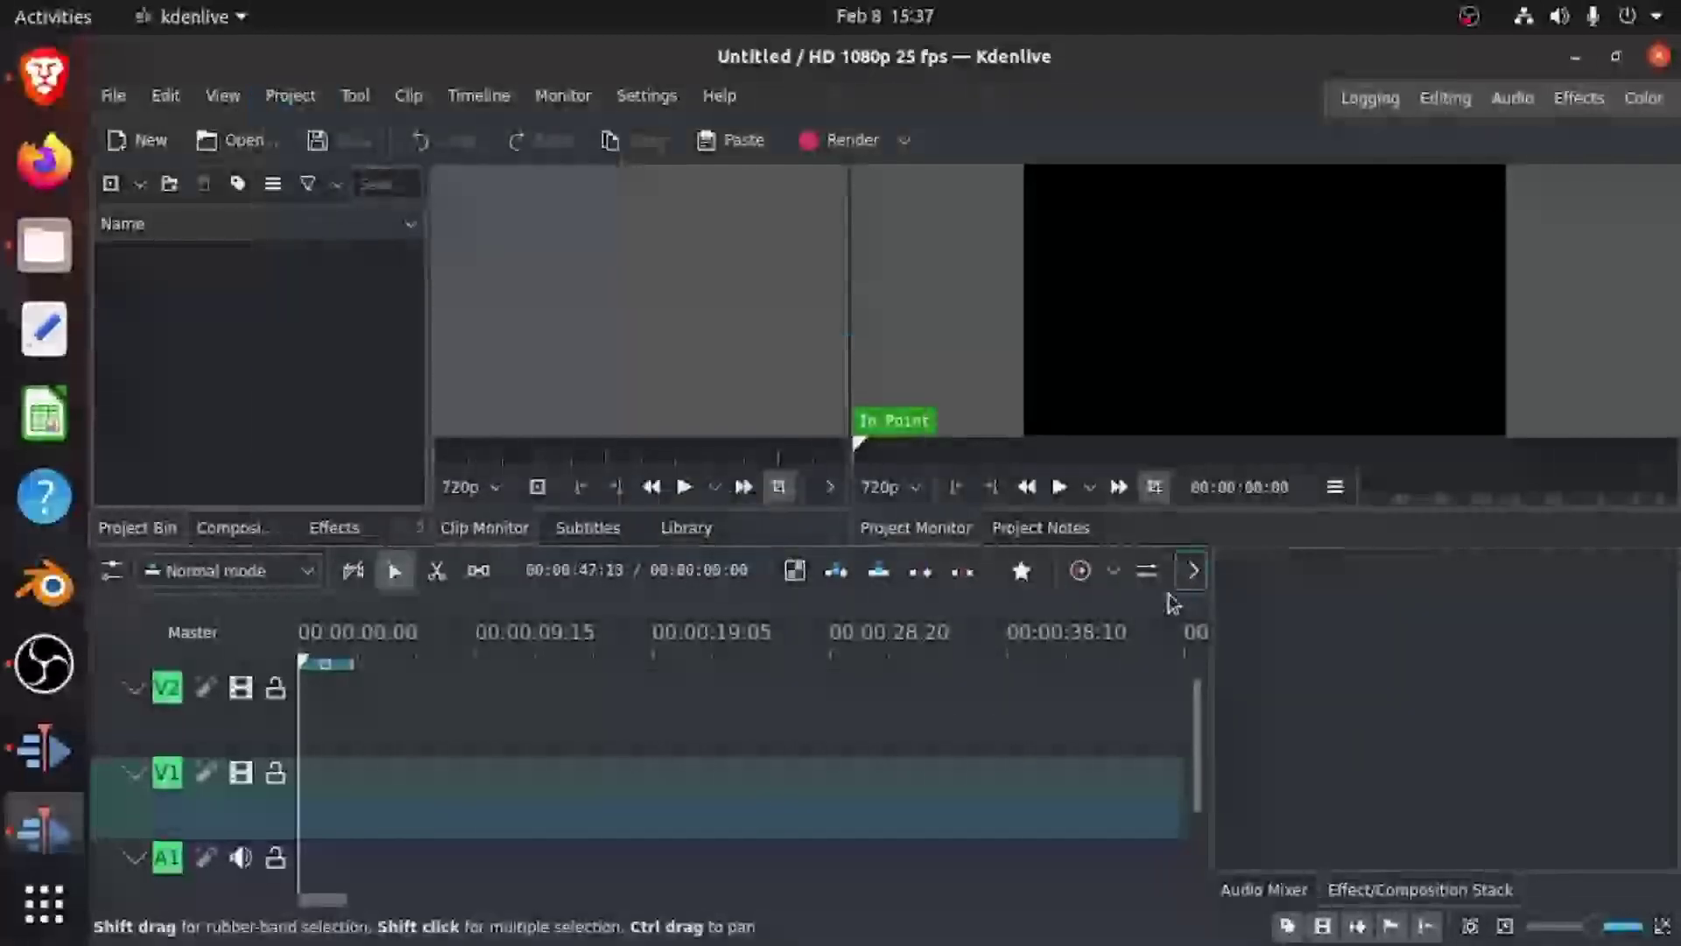
left_click(1190, 570)
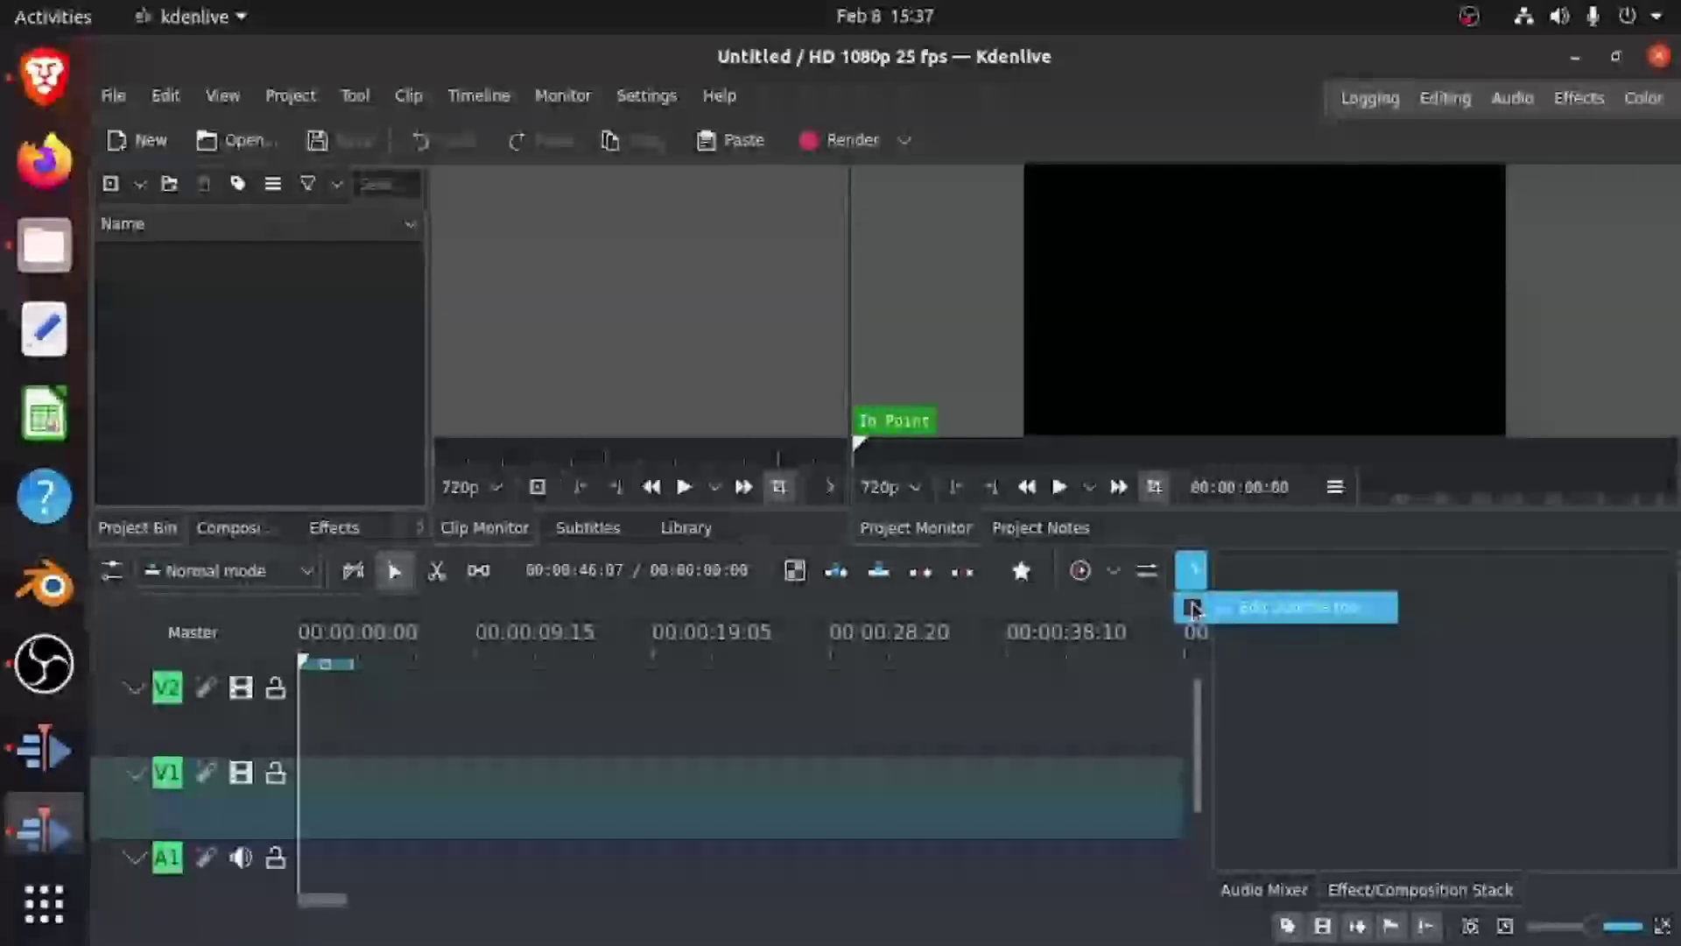
left_click(1195, 607)
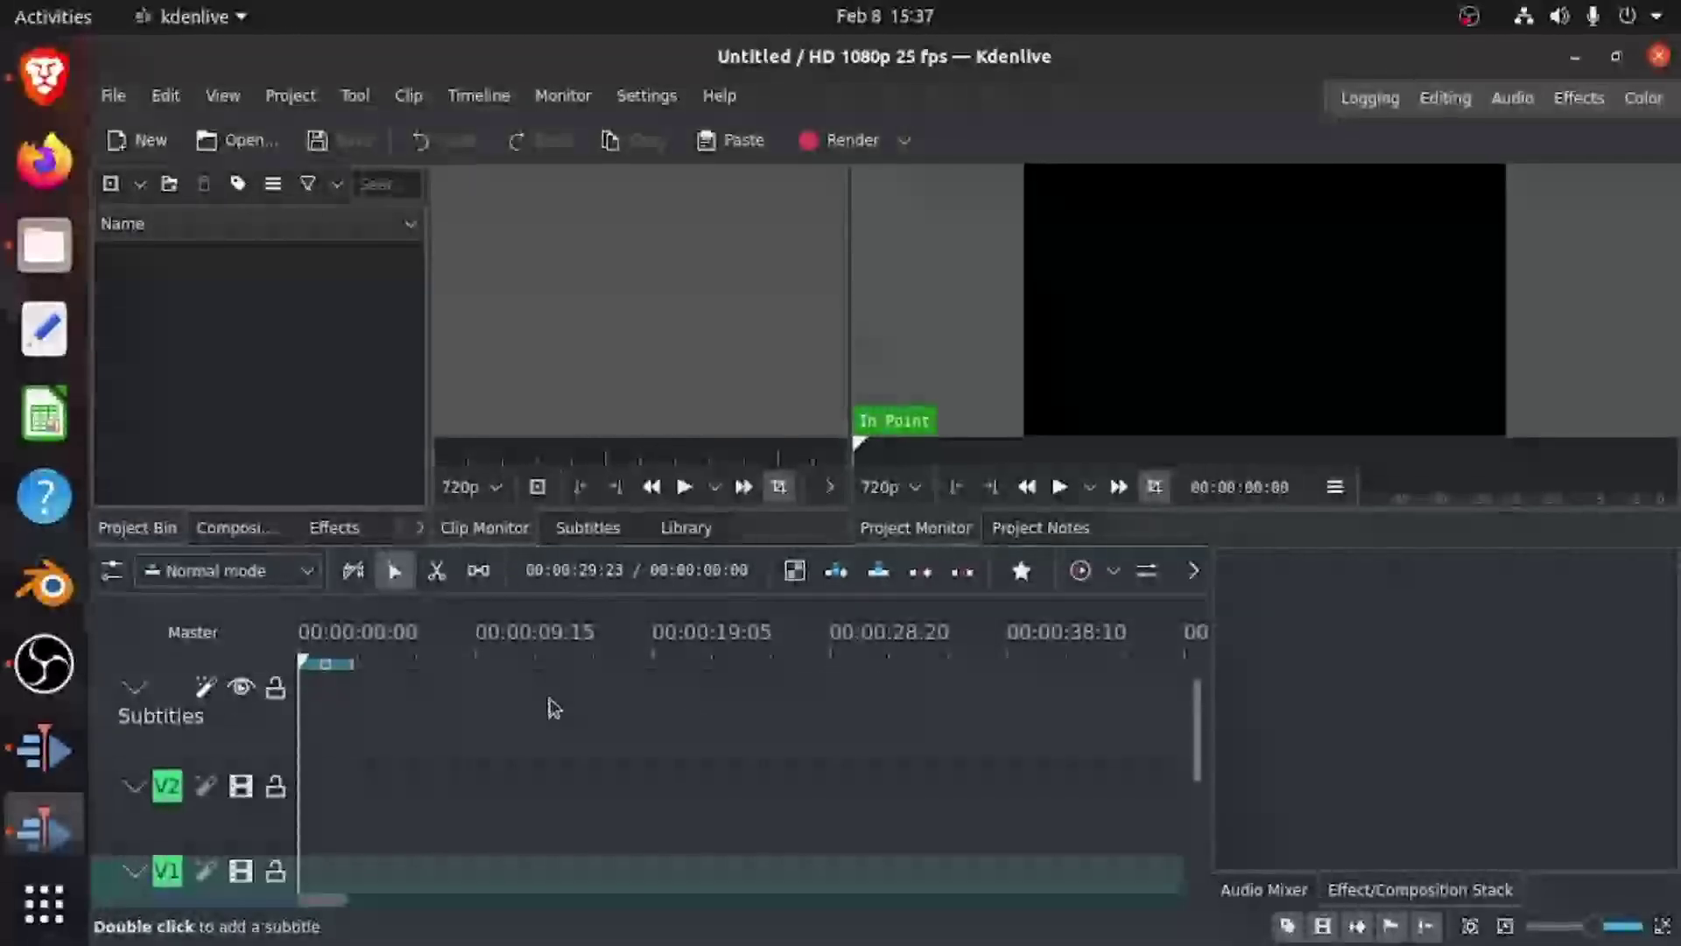
Import trees.mp4 from Home, keep the 25 fps profile, and place it at the start of V2.
double_click(245, 359)
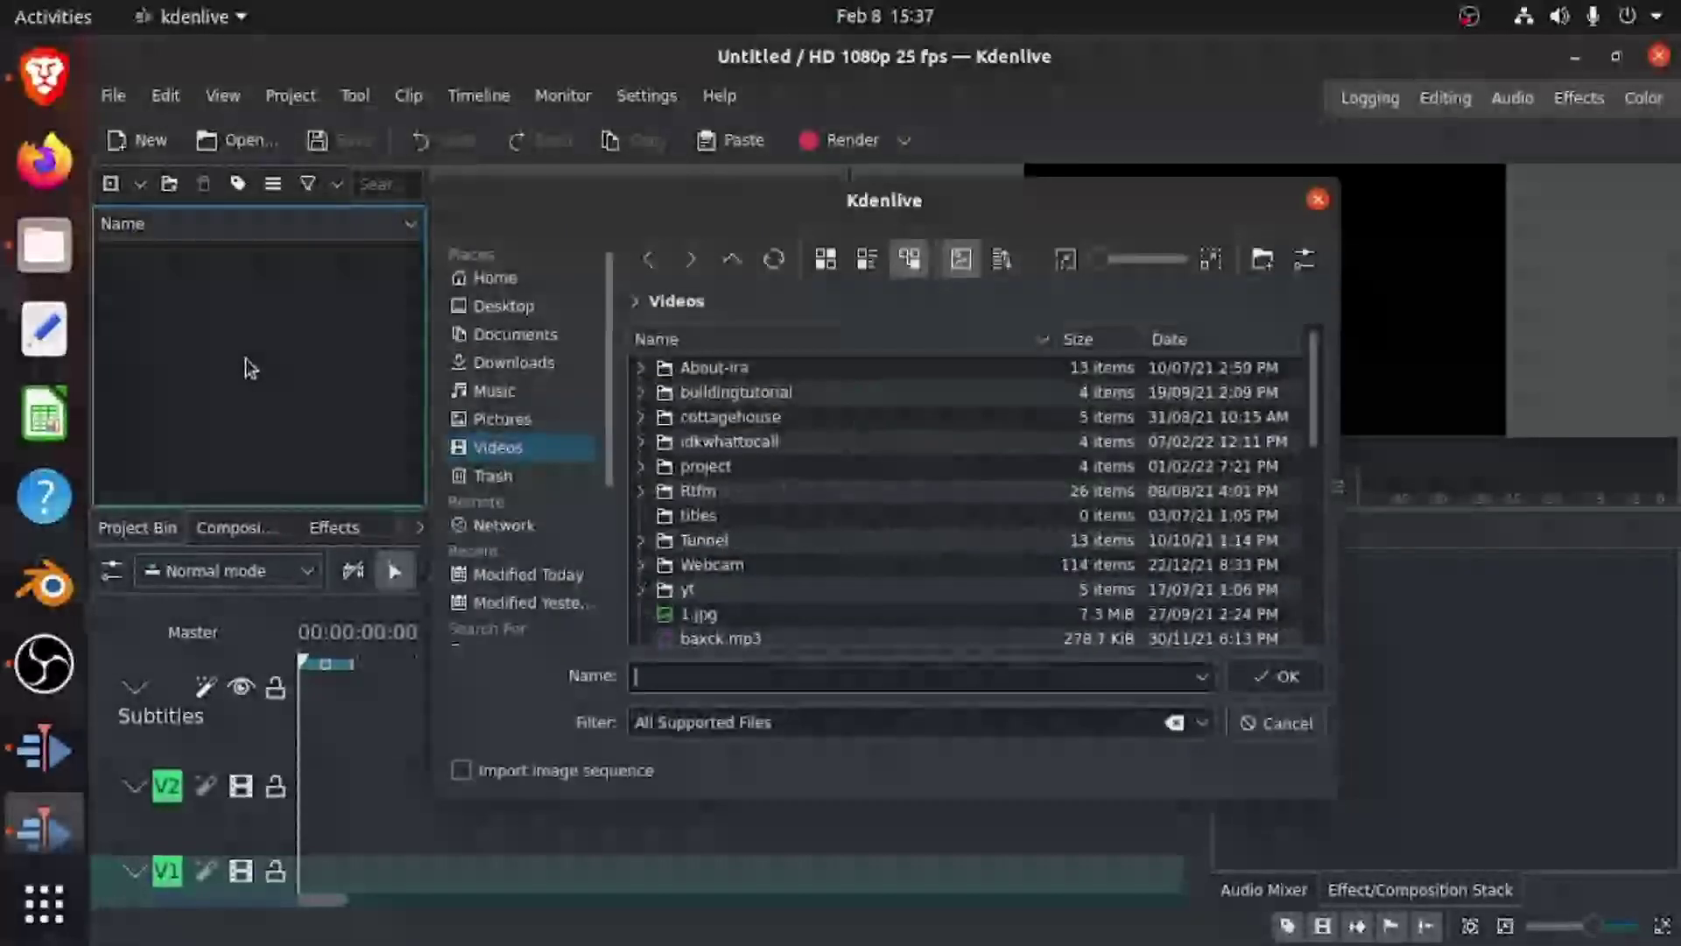
scroll(825, 613, "down", 8)
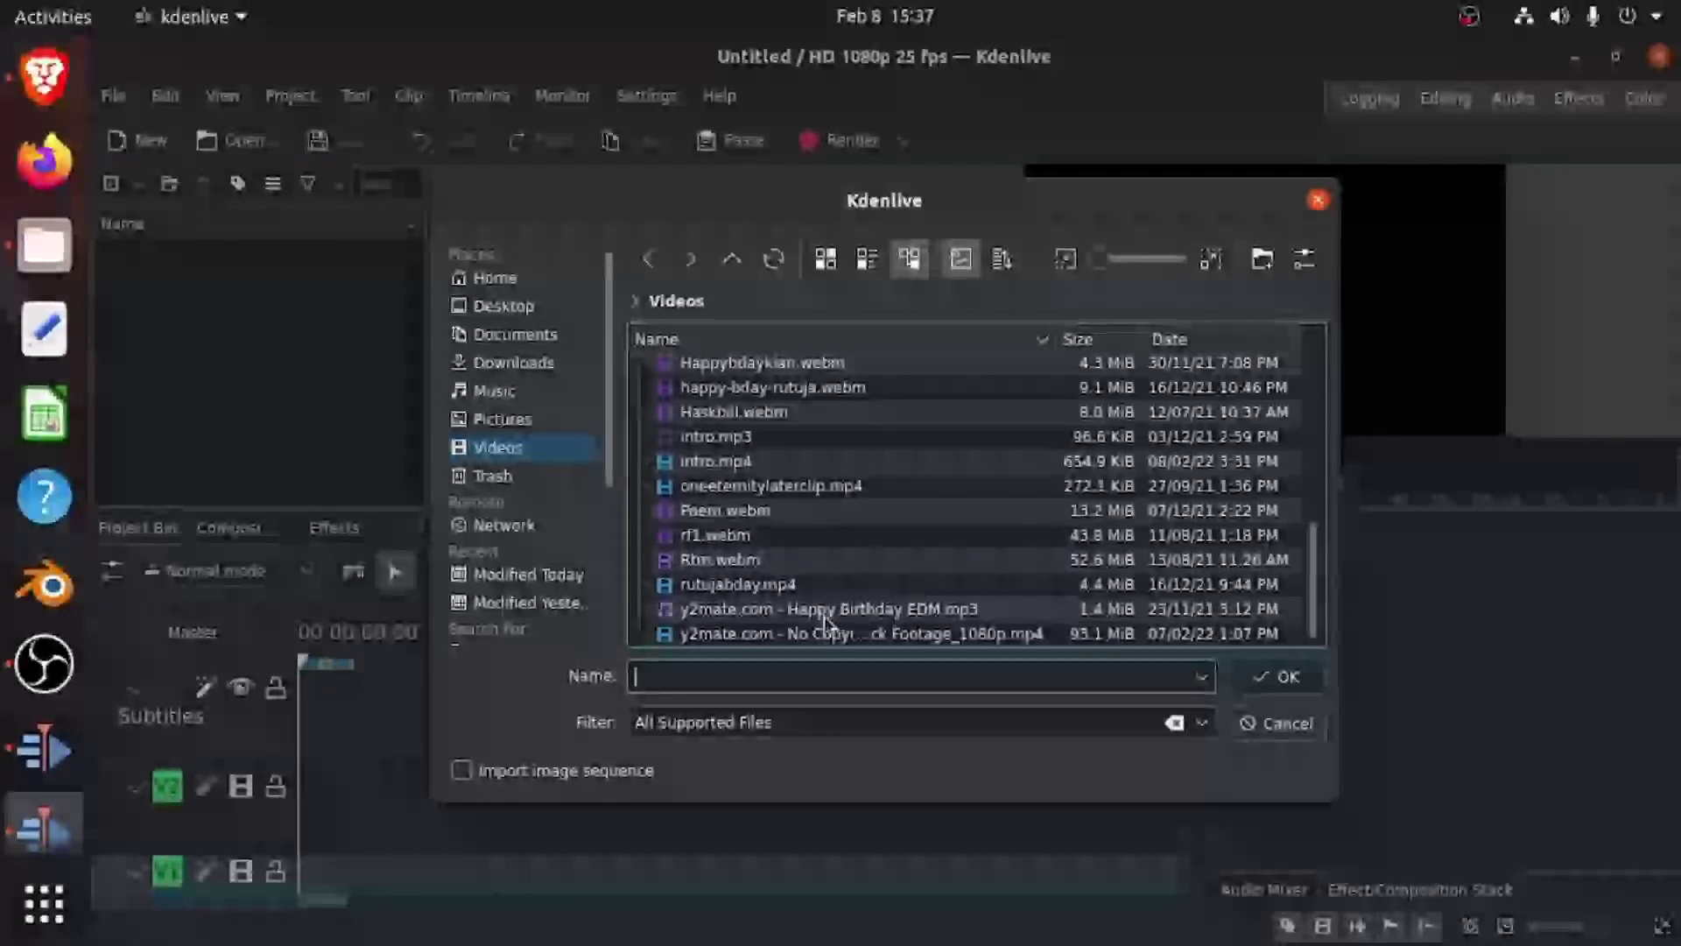
scroll(670, 573, "up", 8)
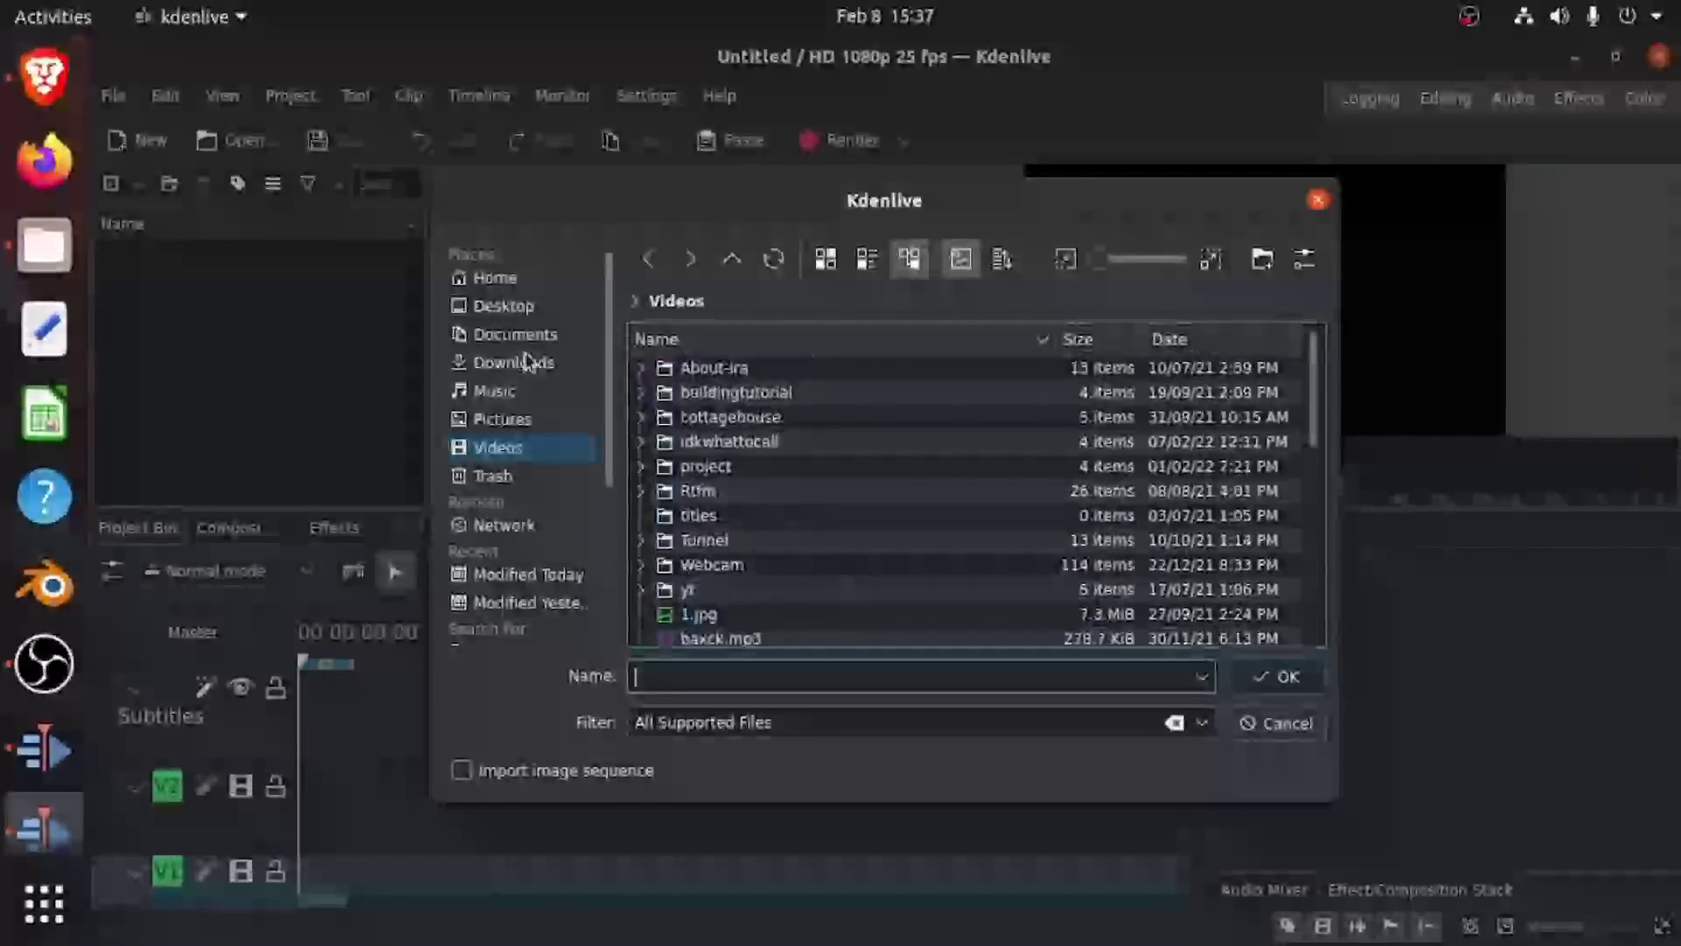
left_click(495, 278)
scroll(949, 534, "down", 10)
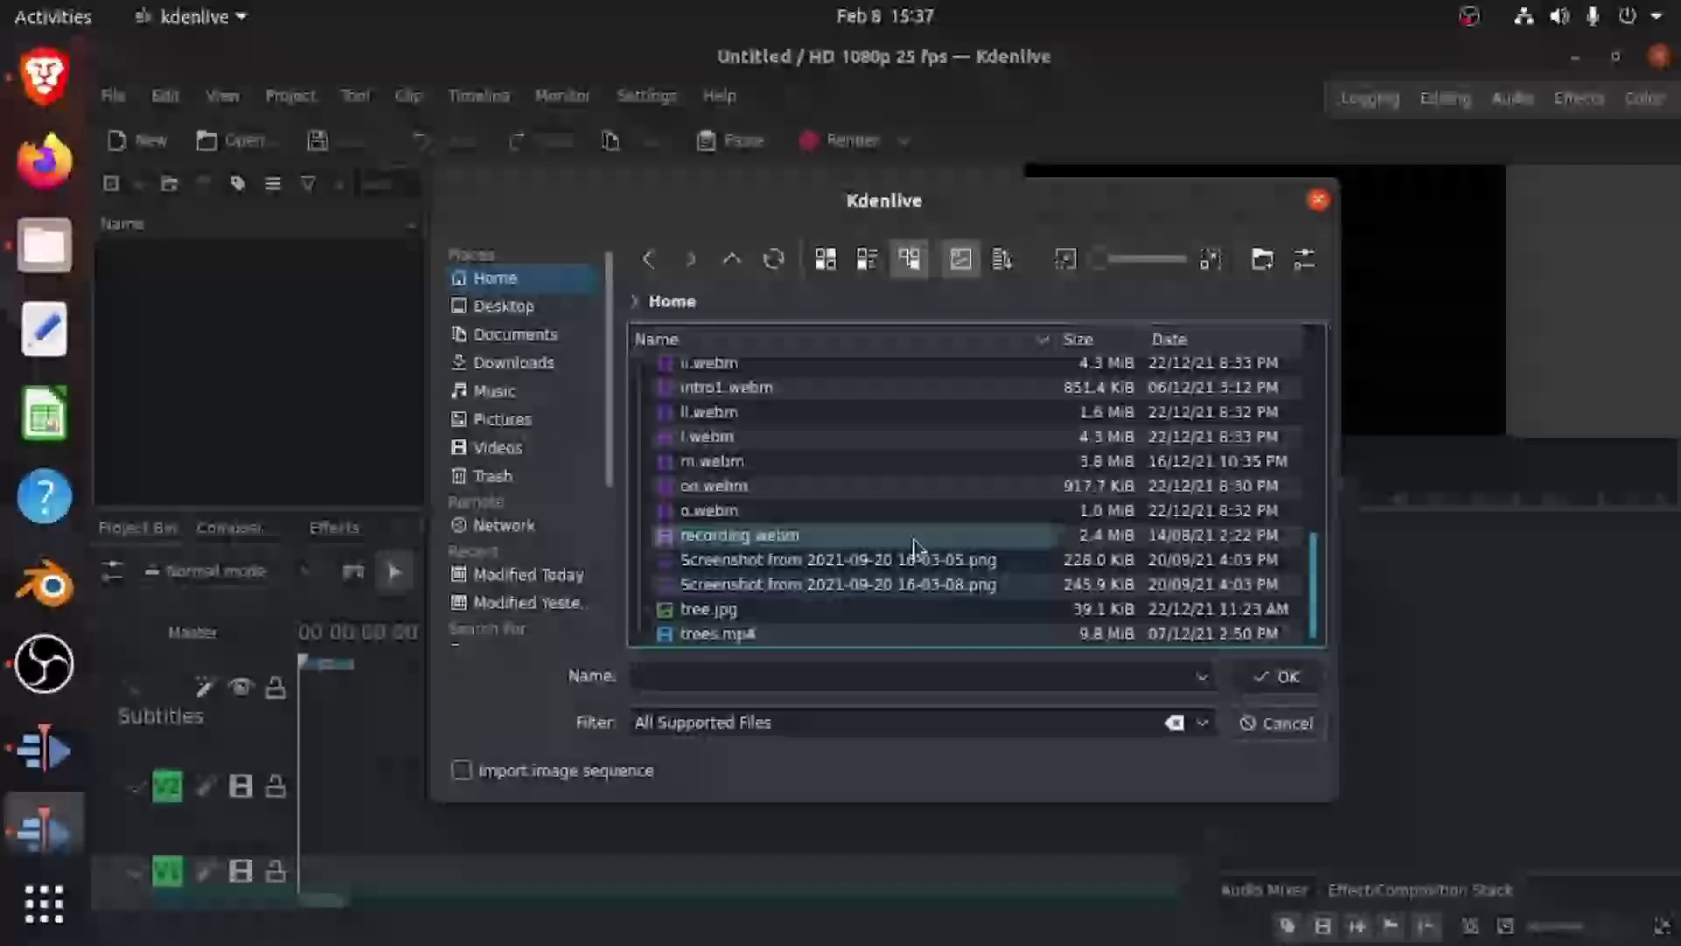
double_click(911, 634)
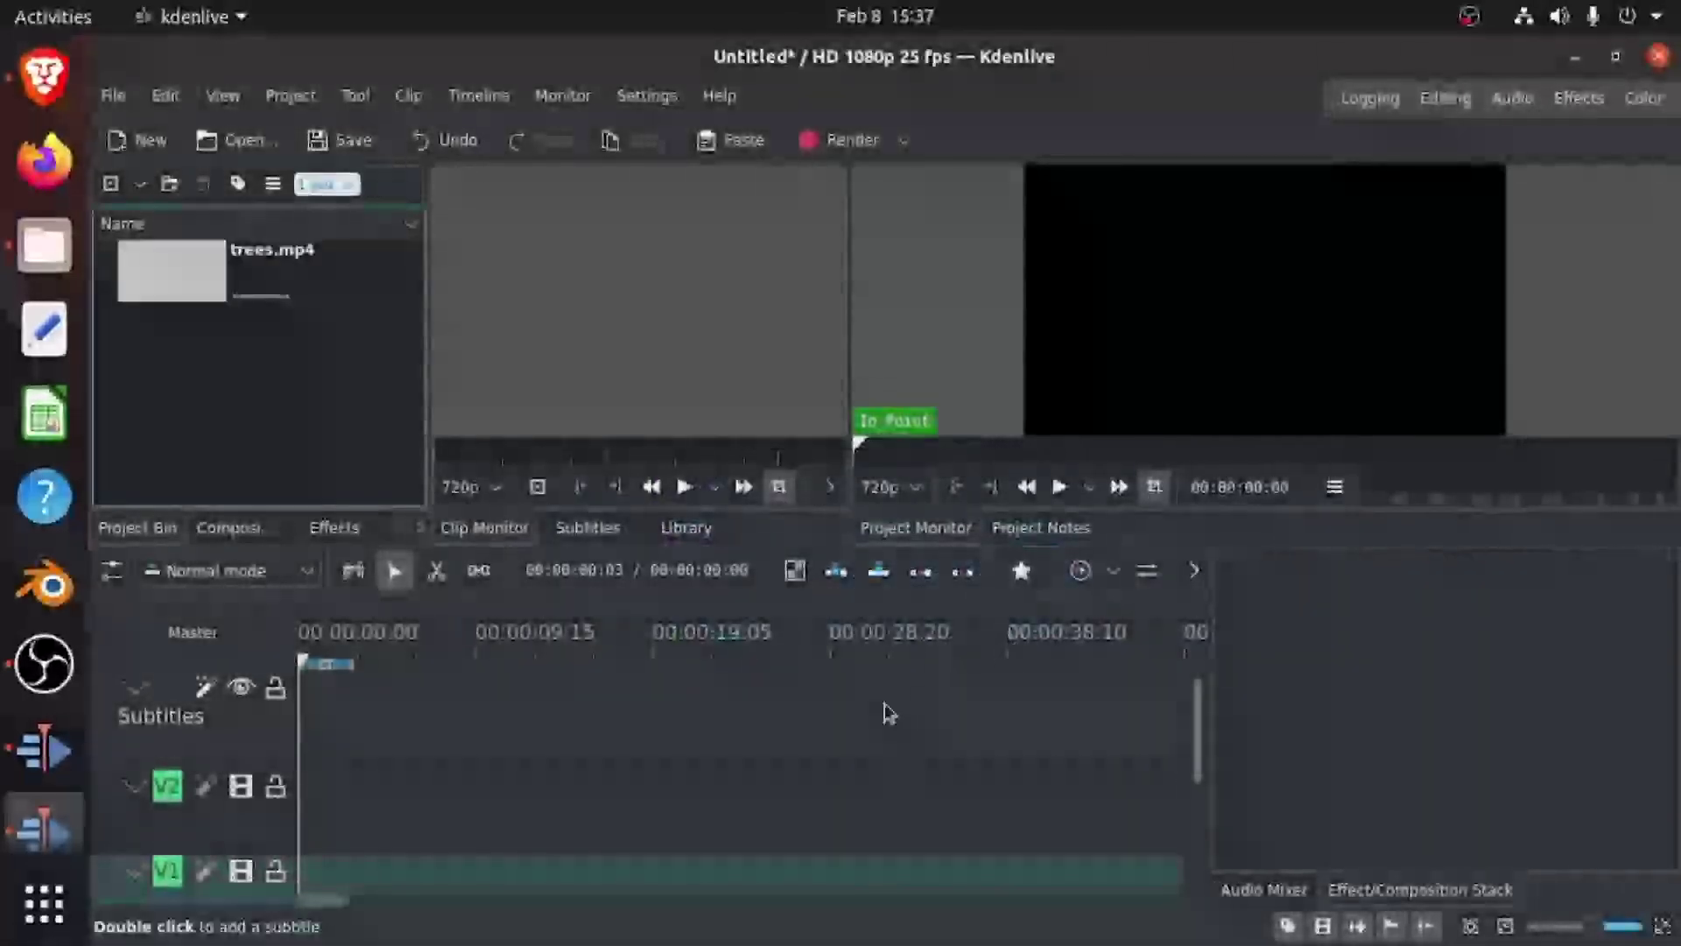
left_click(363, 477)
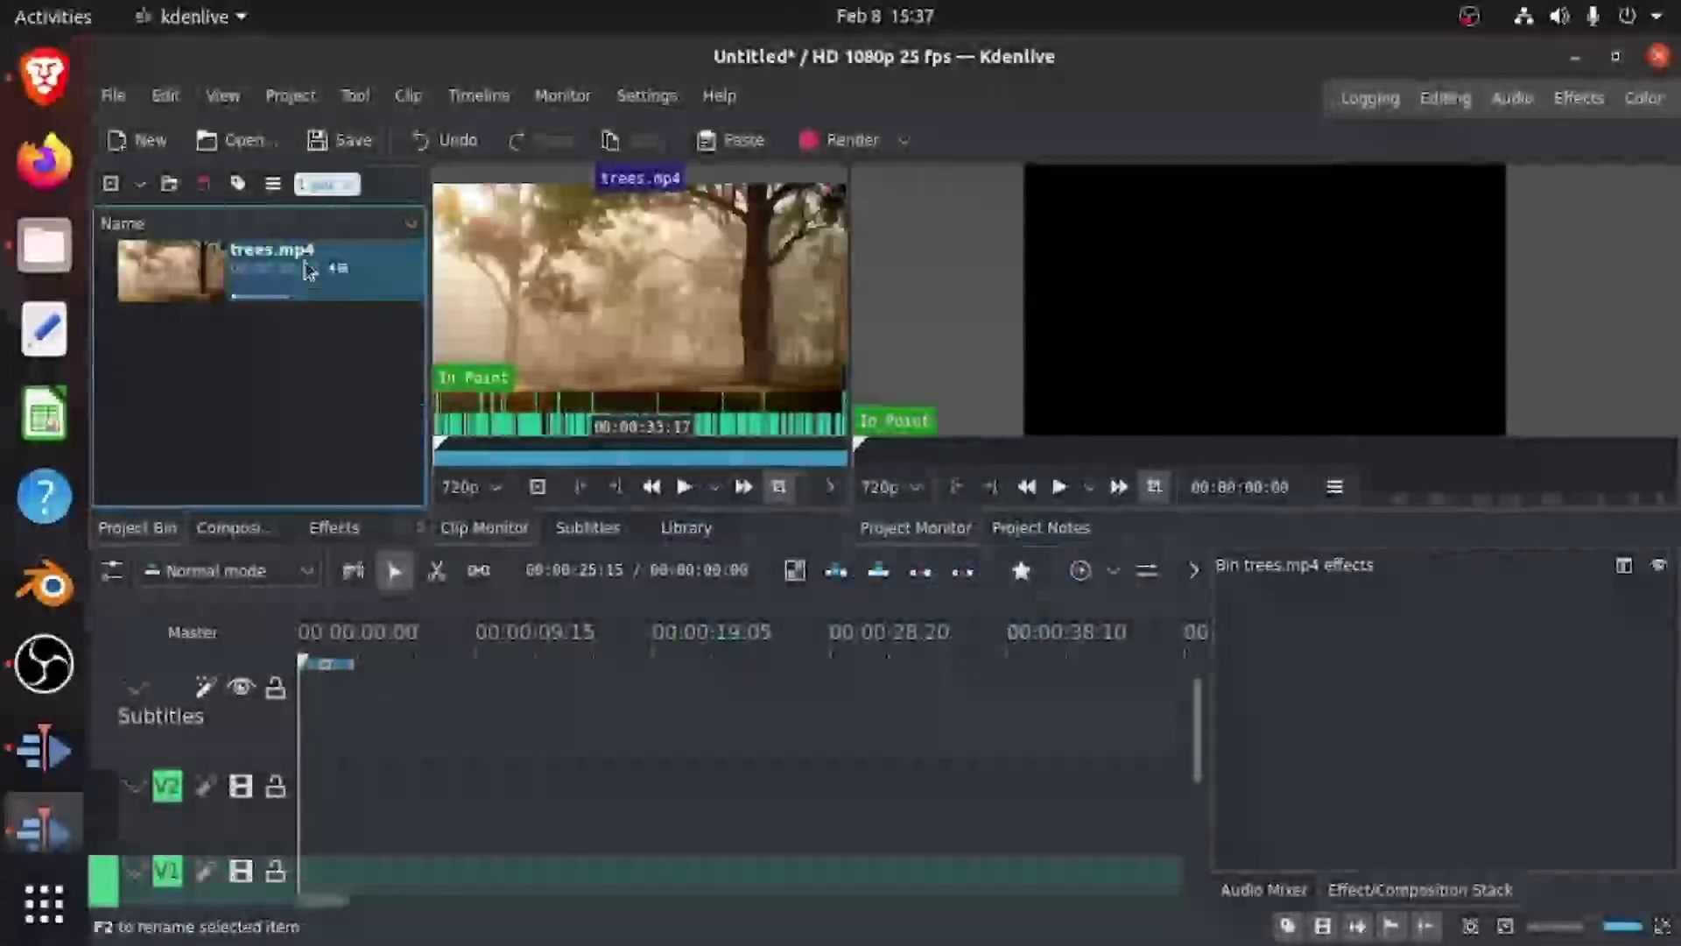
left_click_drag(310, 263, 227, 843)
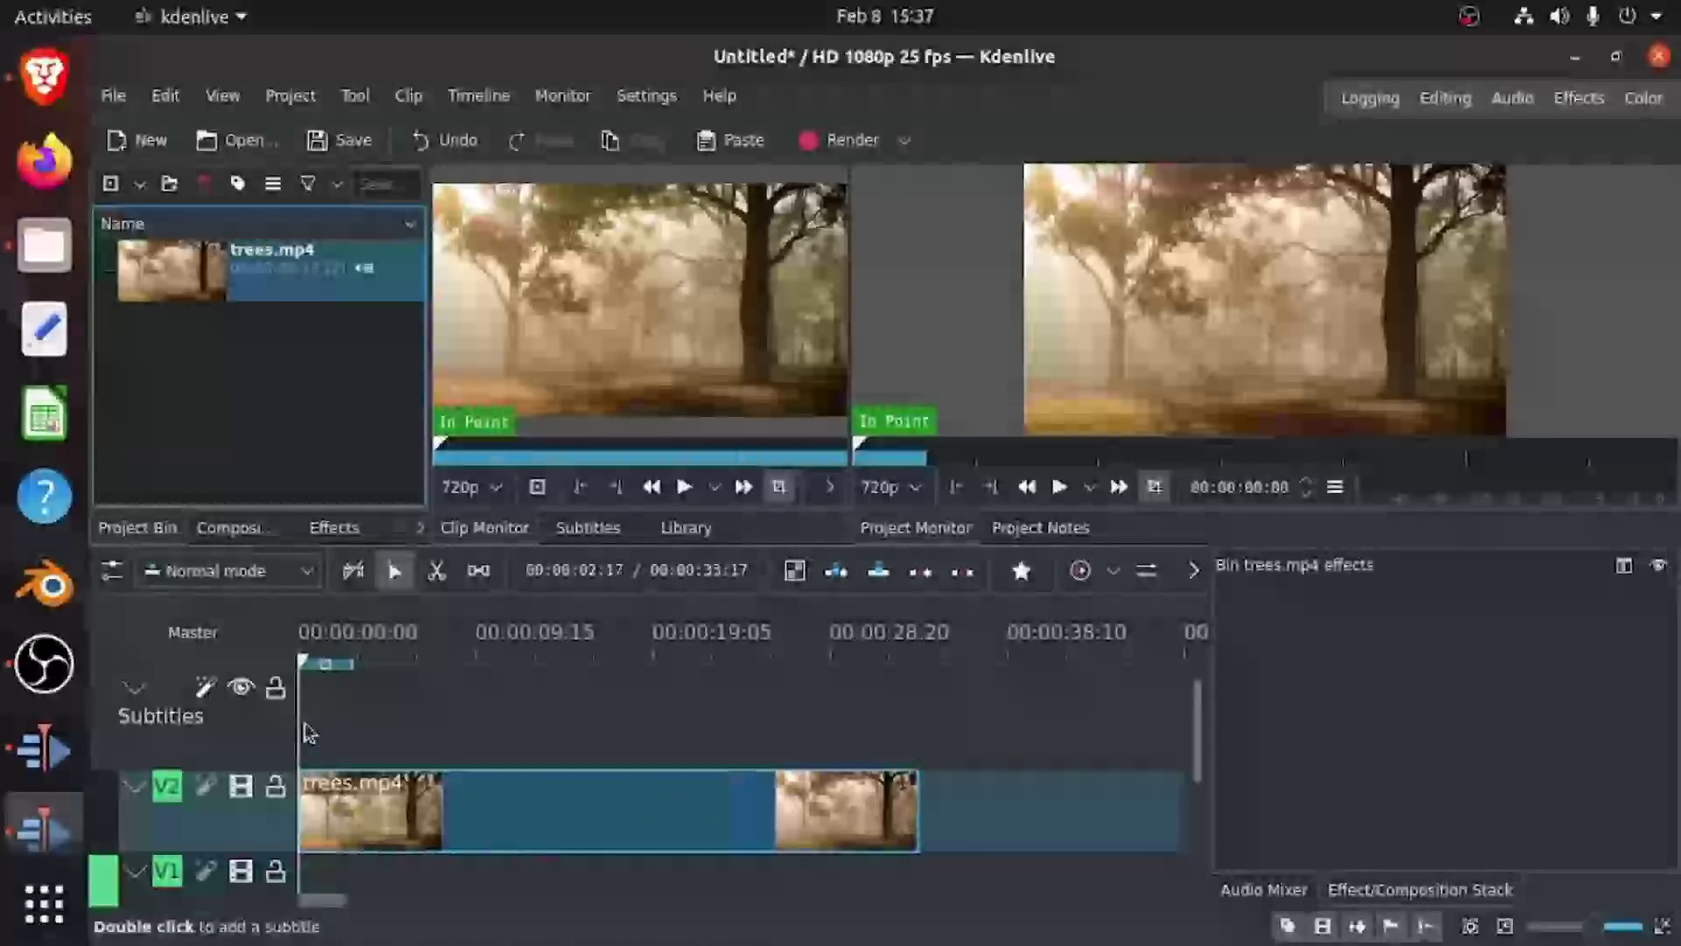
Add a subtitle at 00:00:01:23 and type 'The sun rays in the trees' as its text.
double_click(333, 725)
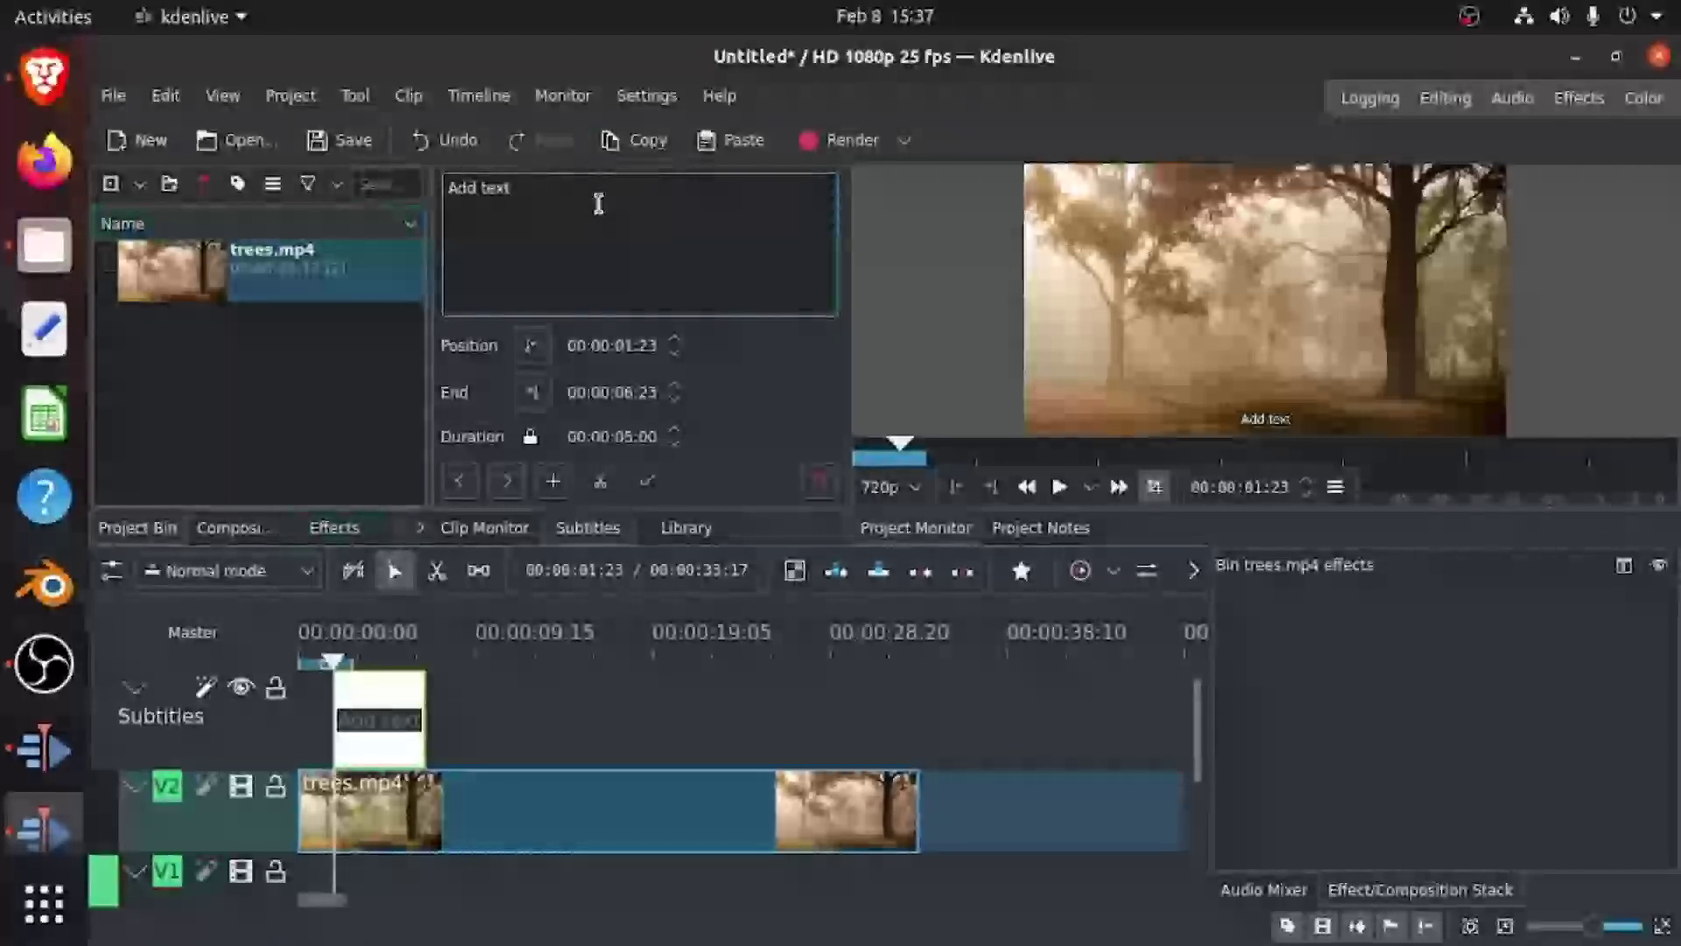
triple_click(525, 194)
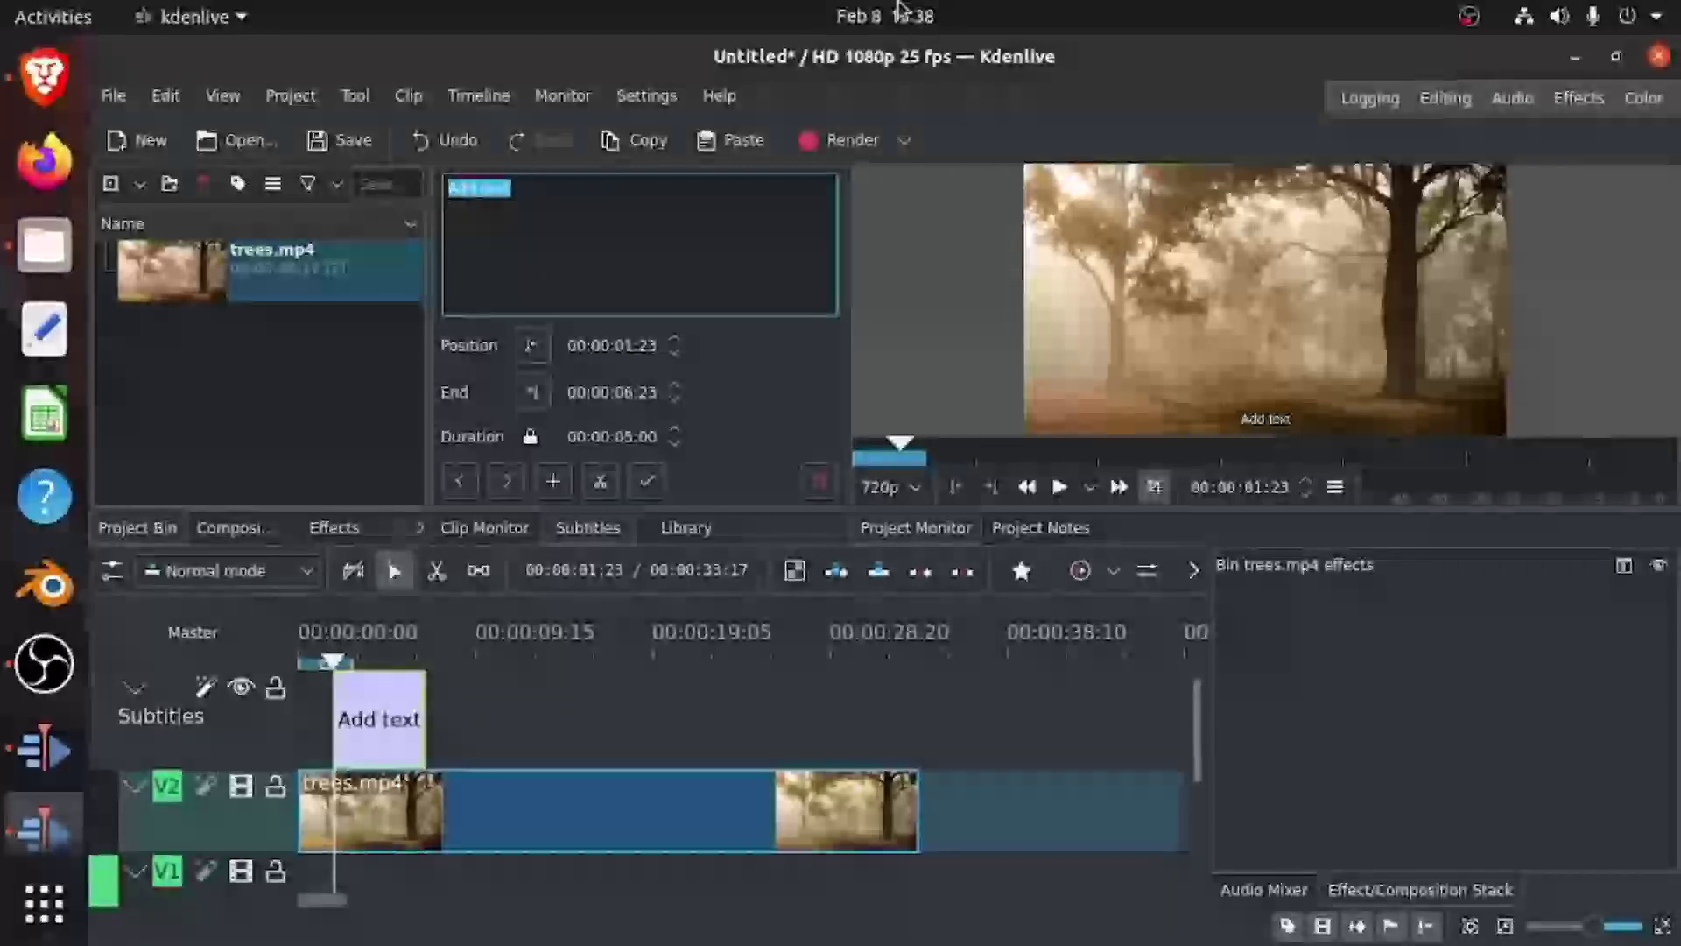
type("Thi")
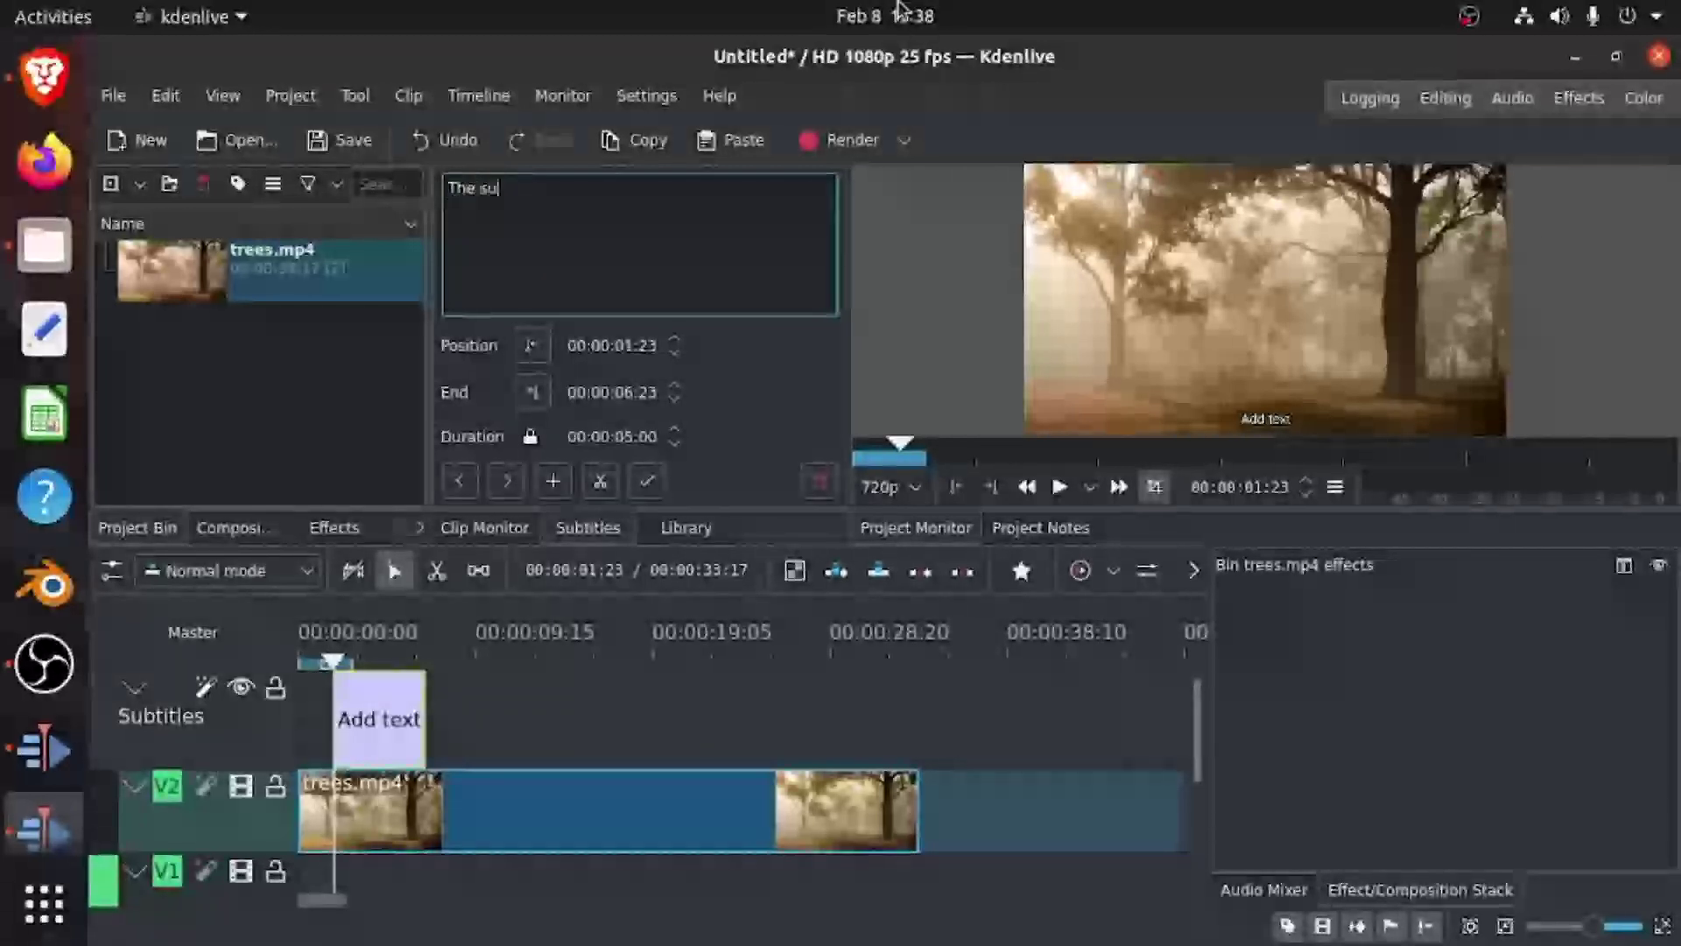
type(" sun rays th")
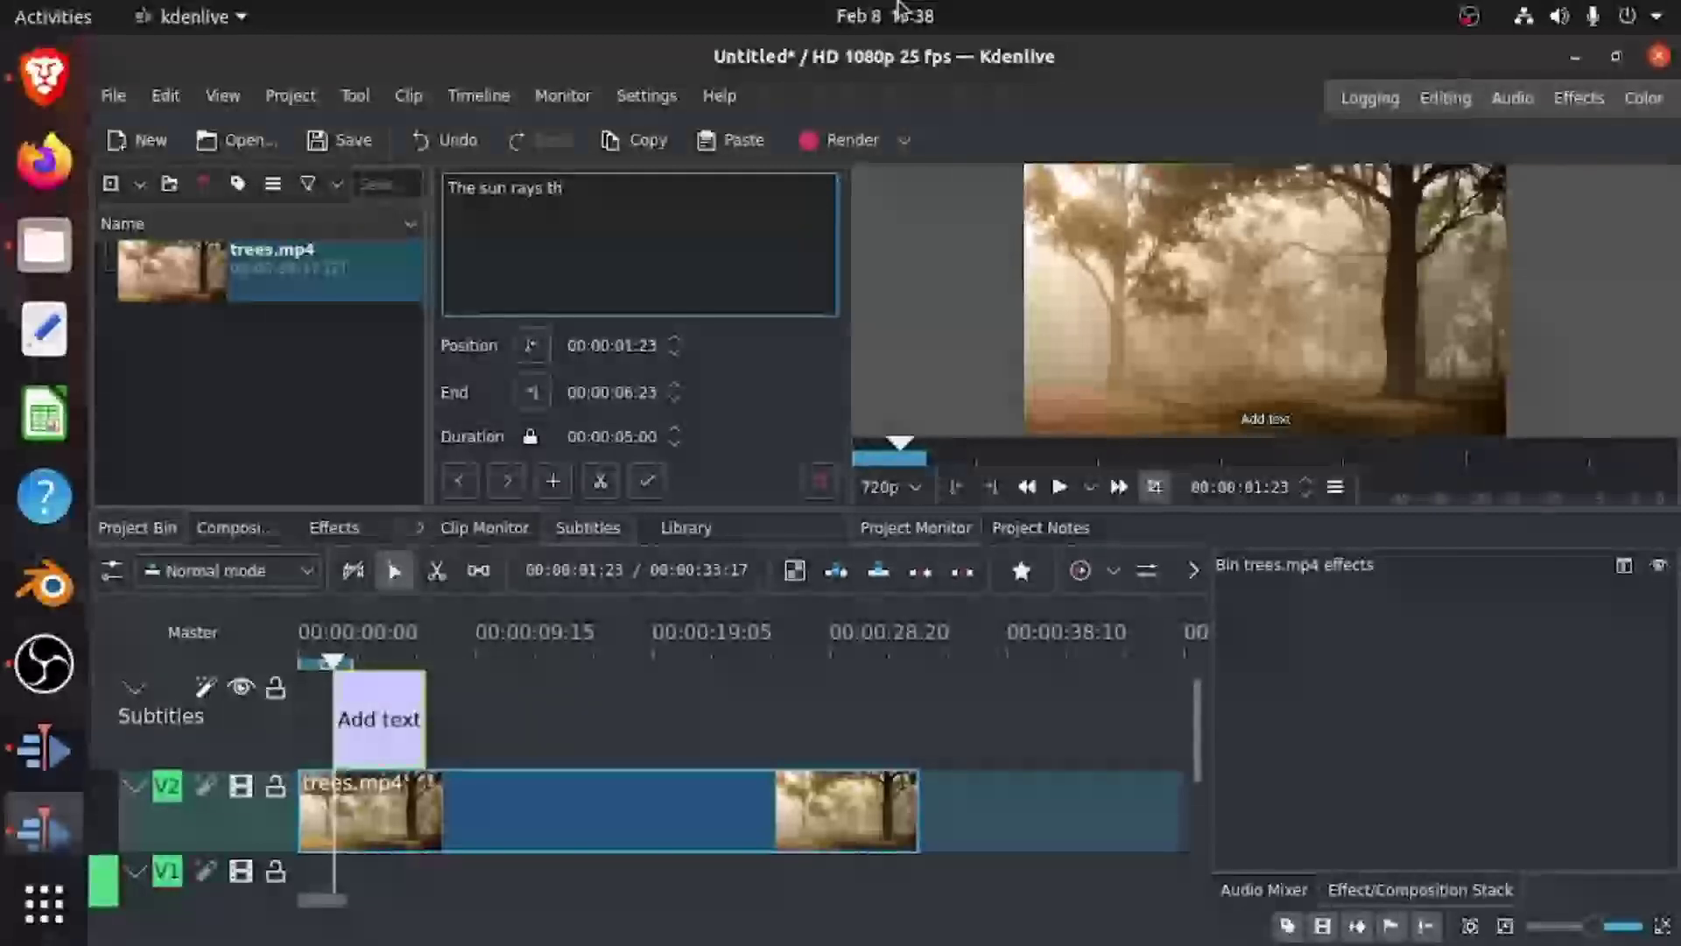
key("BackSpace")
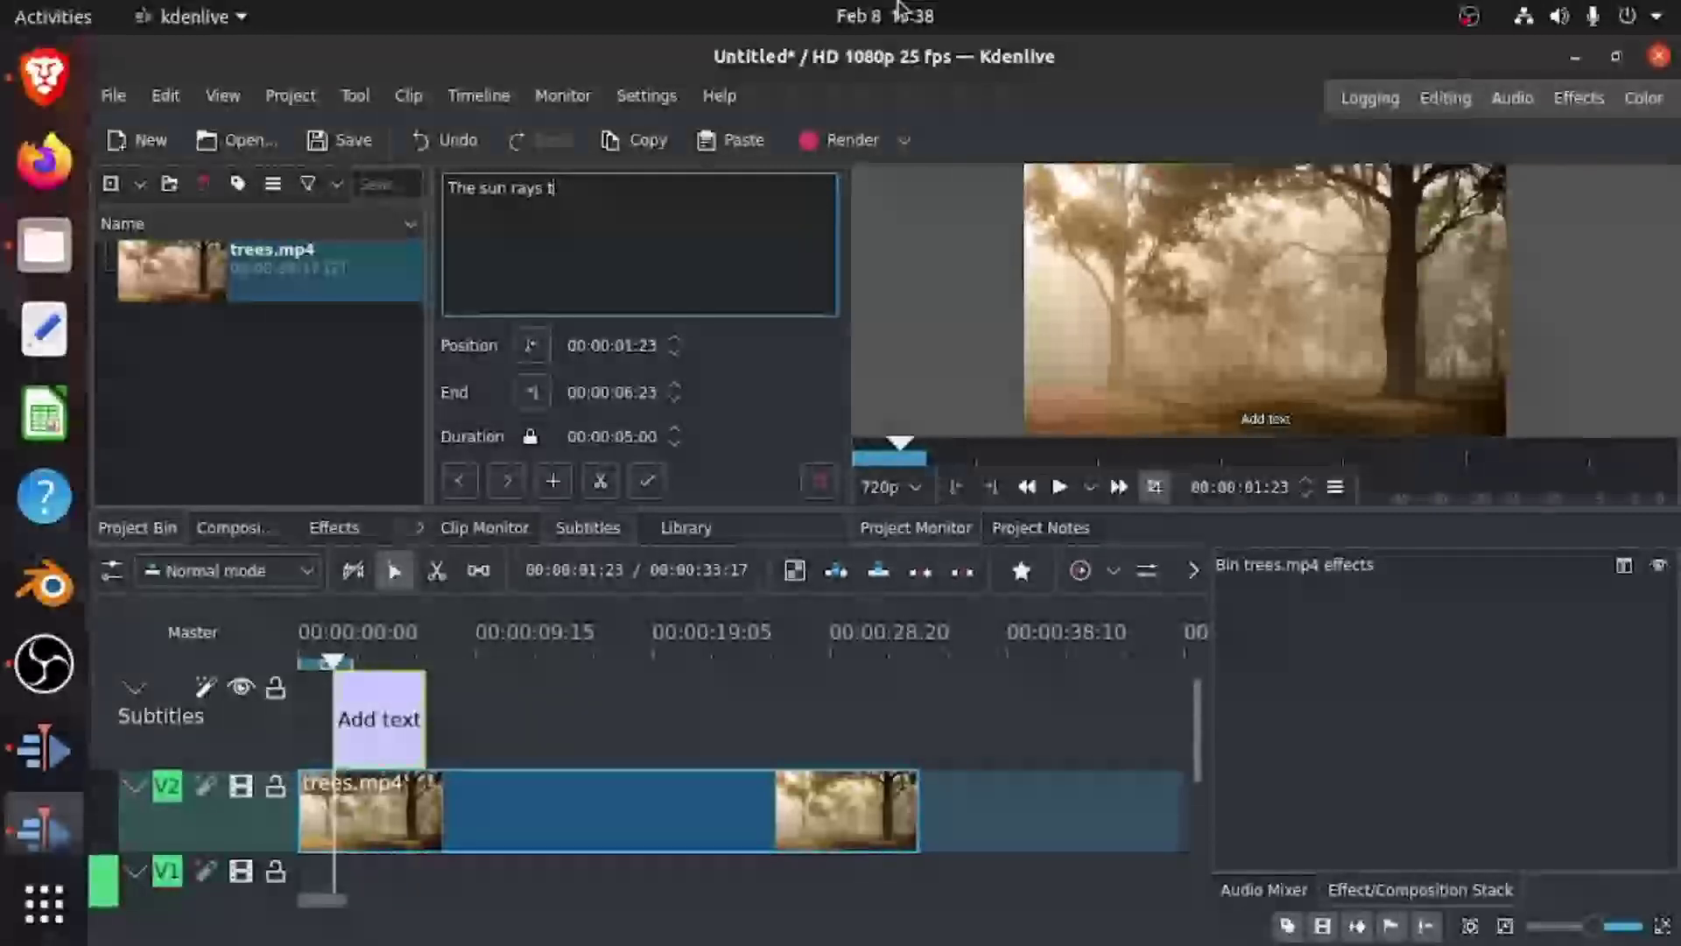
type("in th")
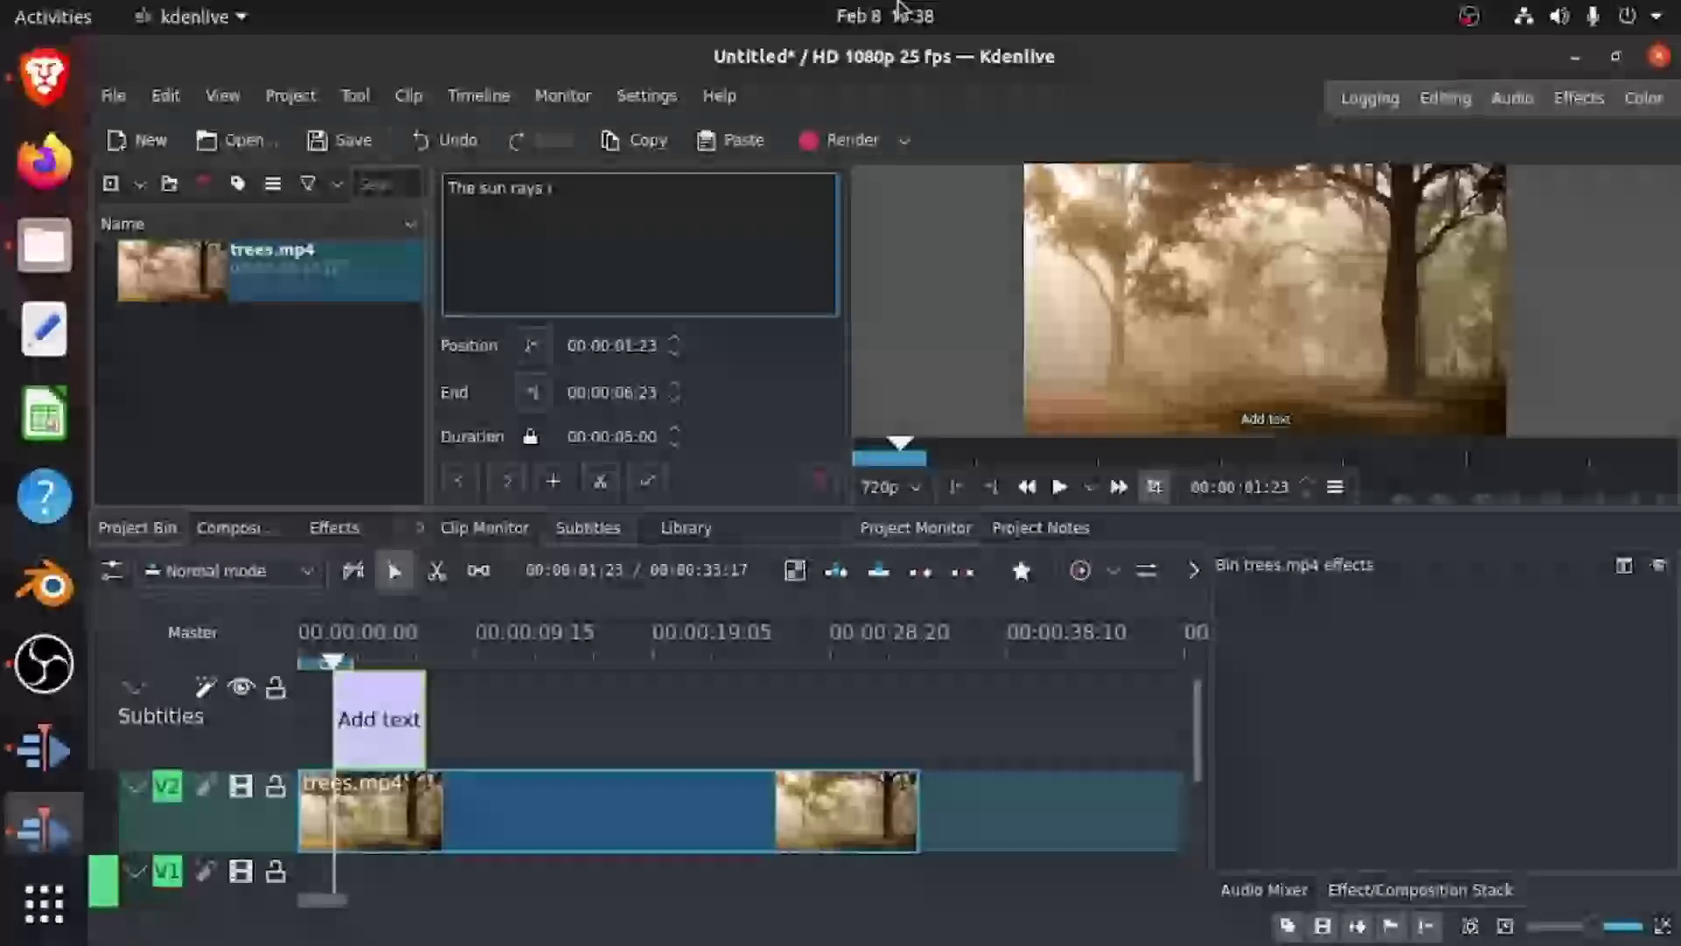
type("e trees")
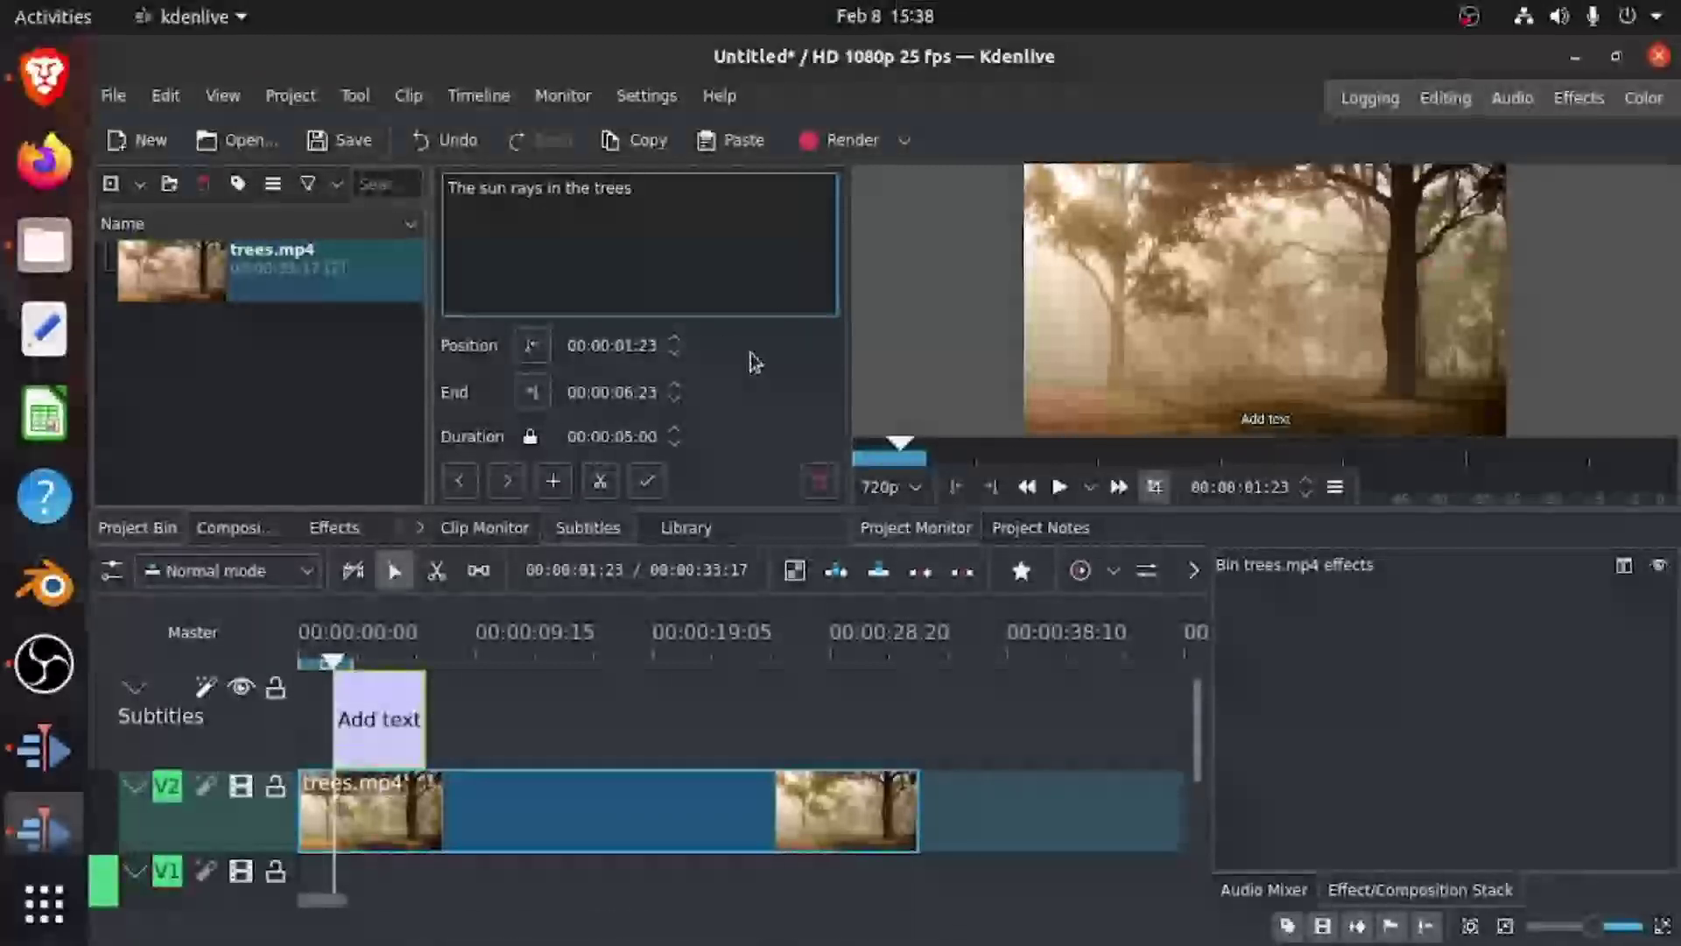
left_click(256, 749)
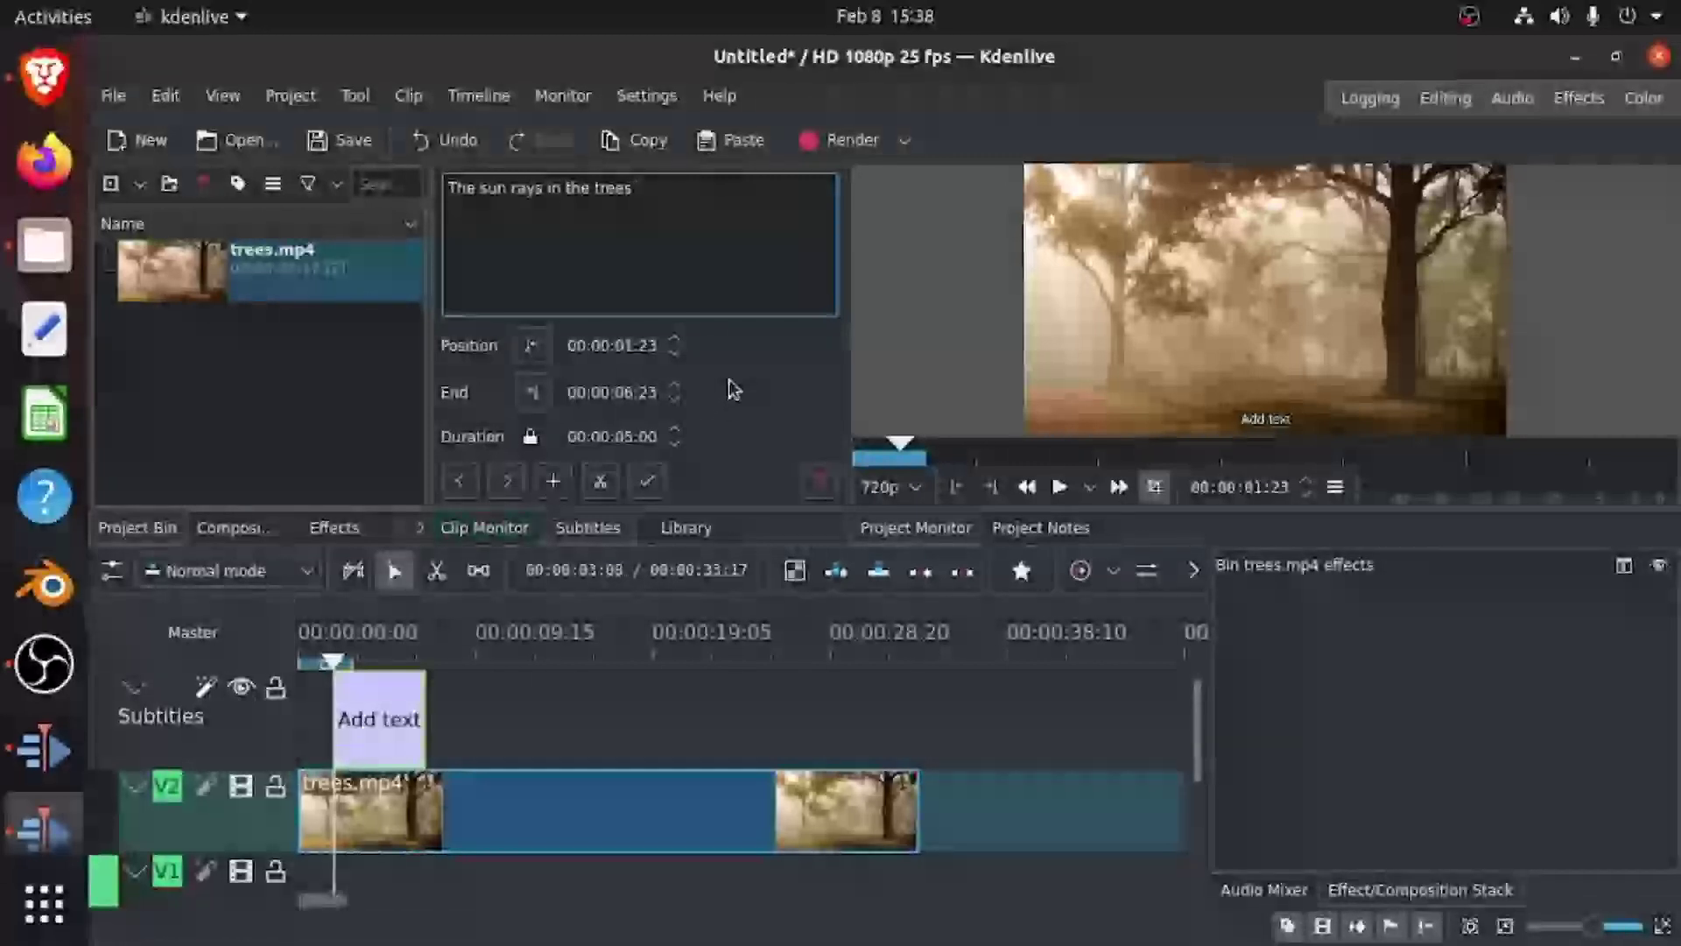
Apply the subtitle text and drag the subtitle clip to the timeline start.
left_click(401, 382)
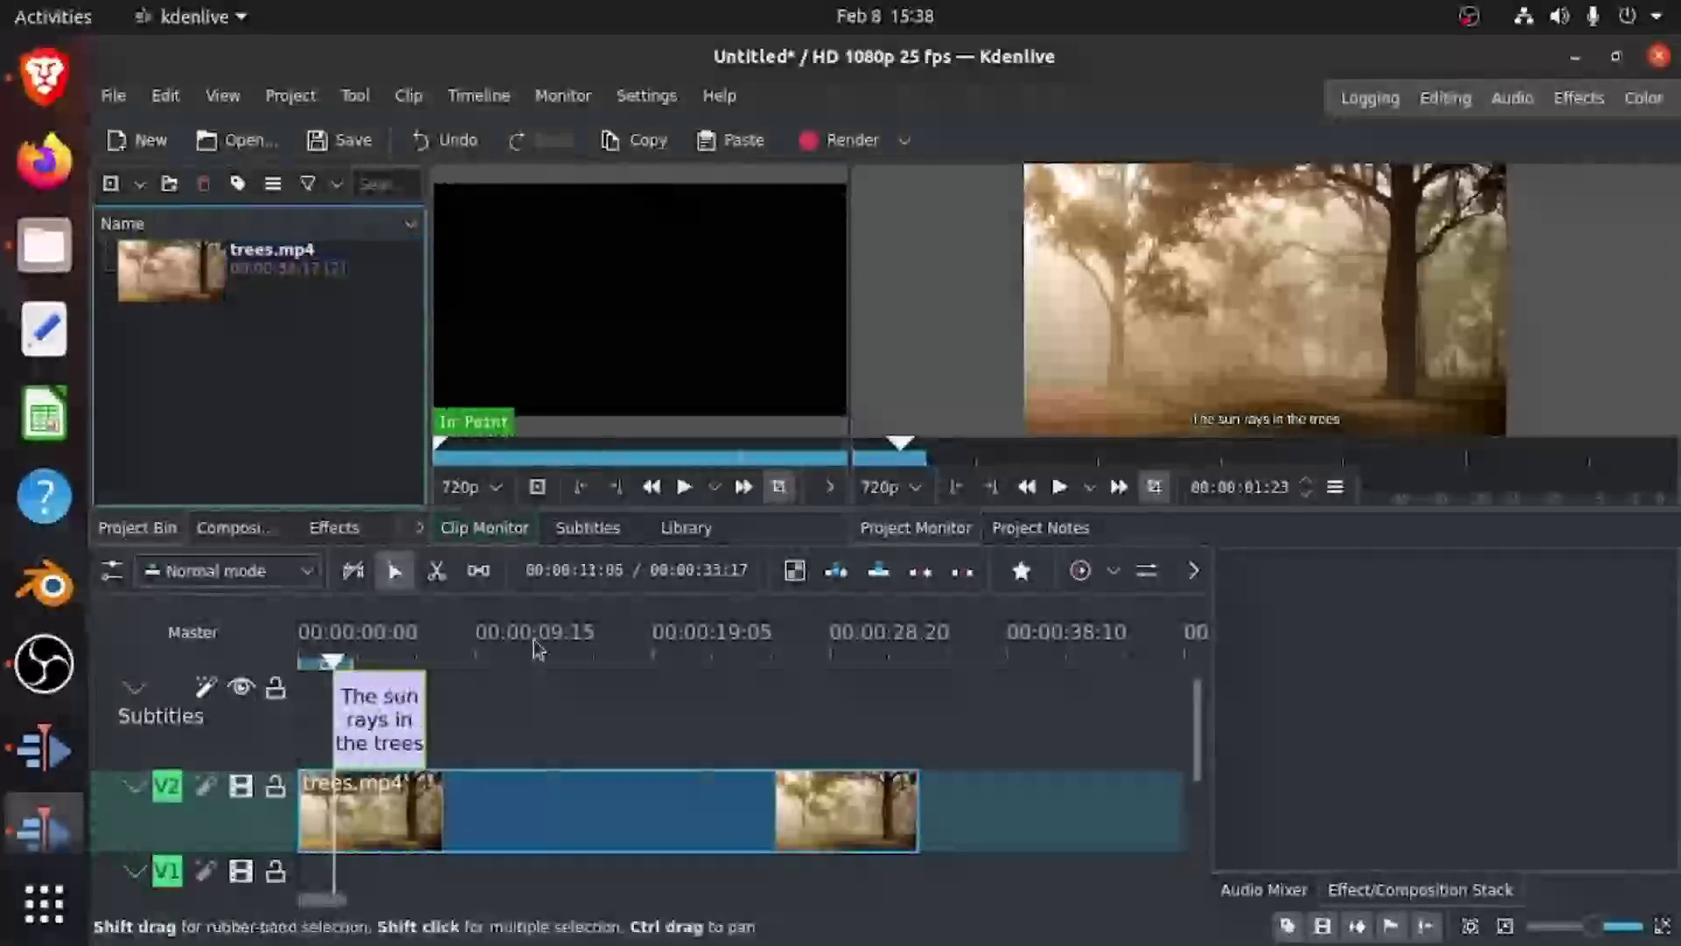
left_click_drag(524, 665, 309, 661)
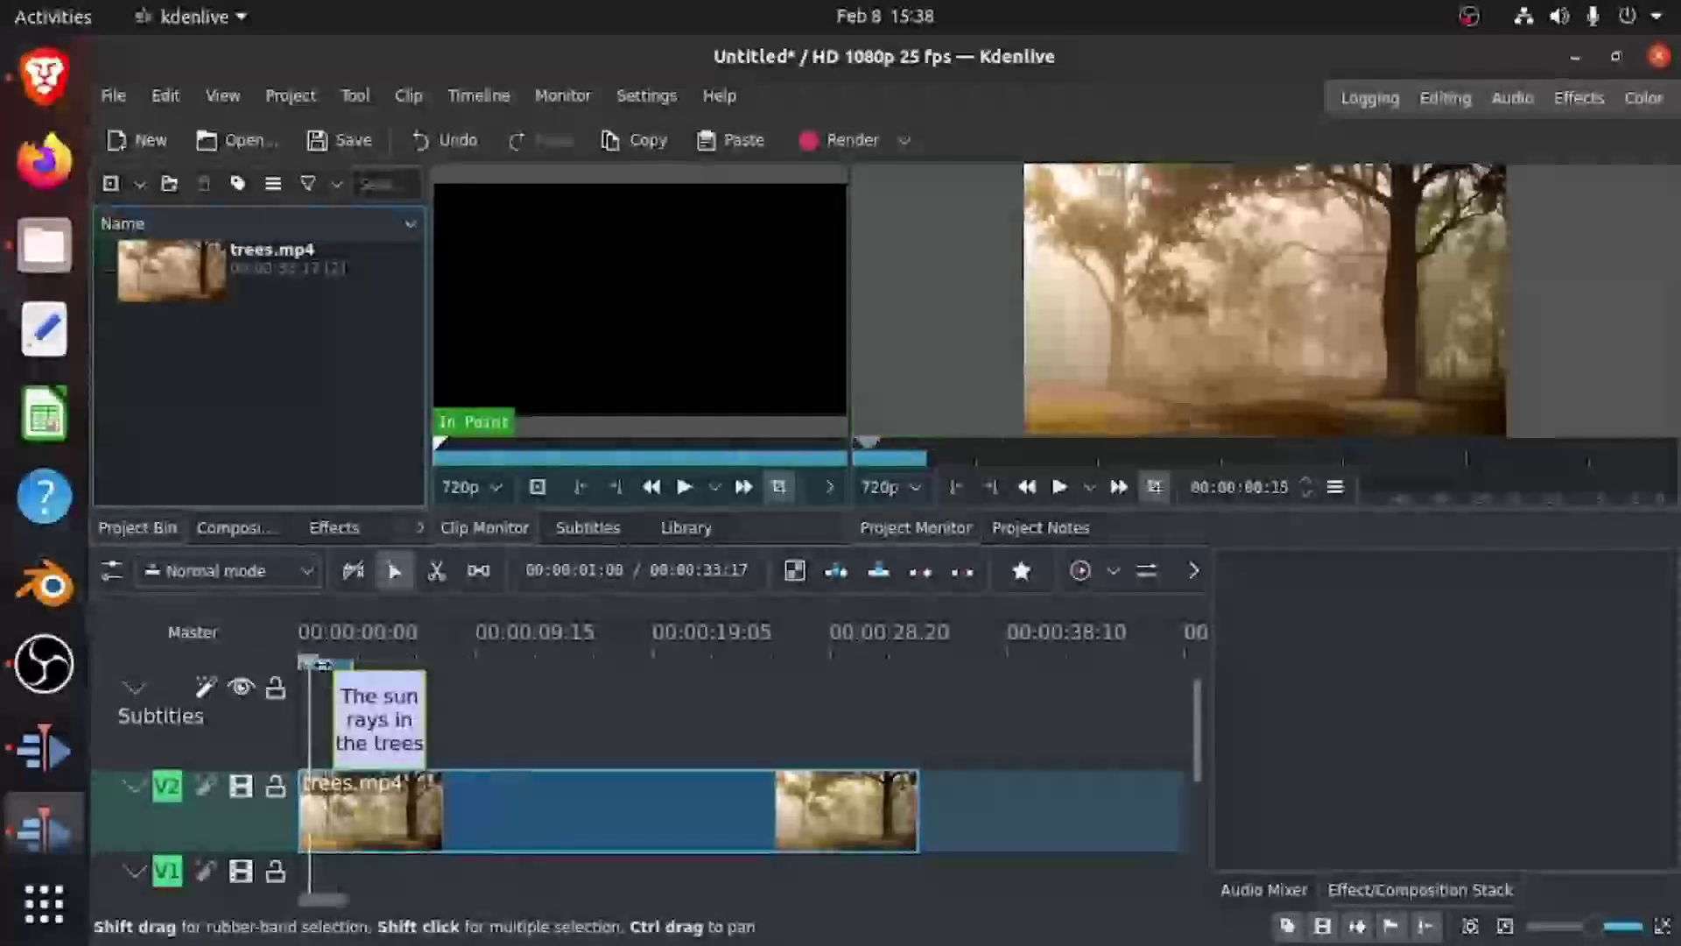
left_click_drag(366, 713, 557, 713)
left_click_drag(303, 712, 302, 713)
Play and pause to preview the subtitle over the forest footage, then nudge it slightly.
key("space")
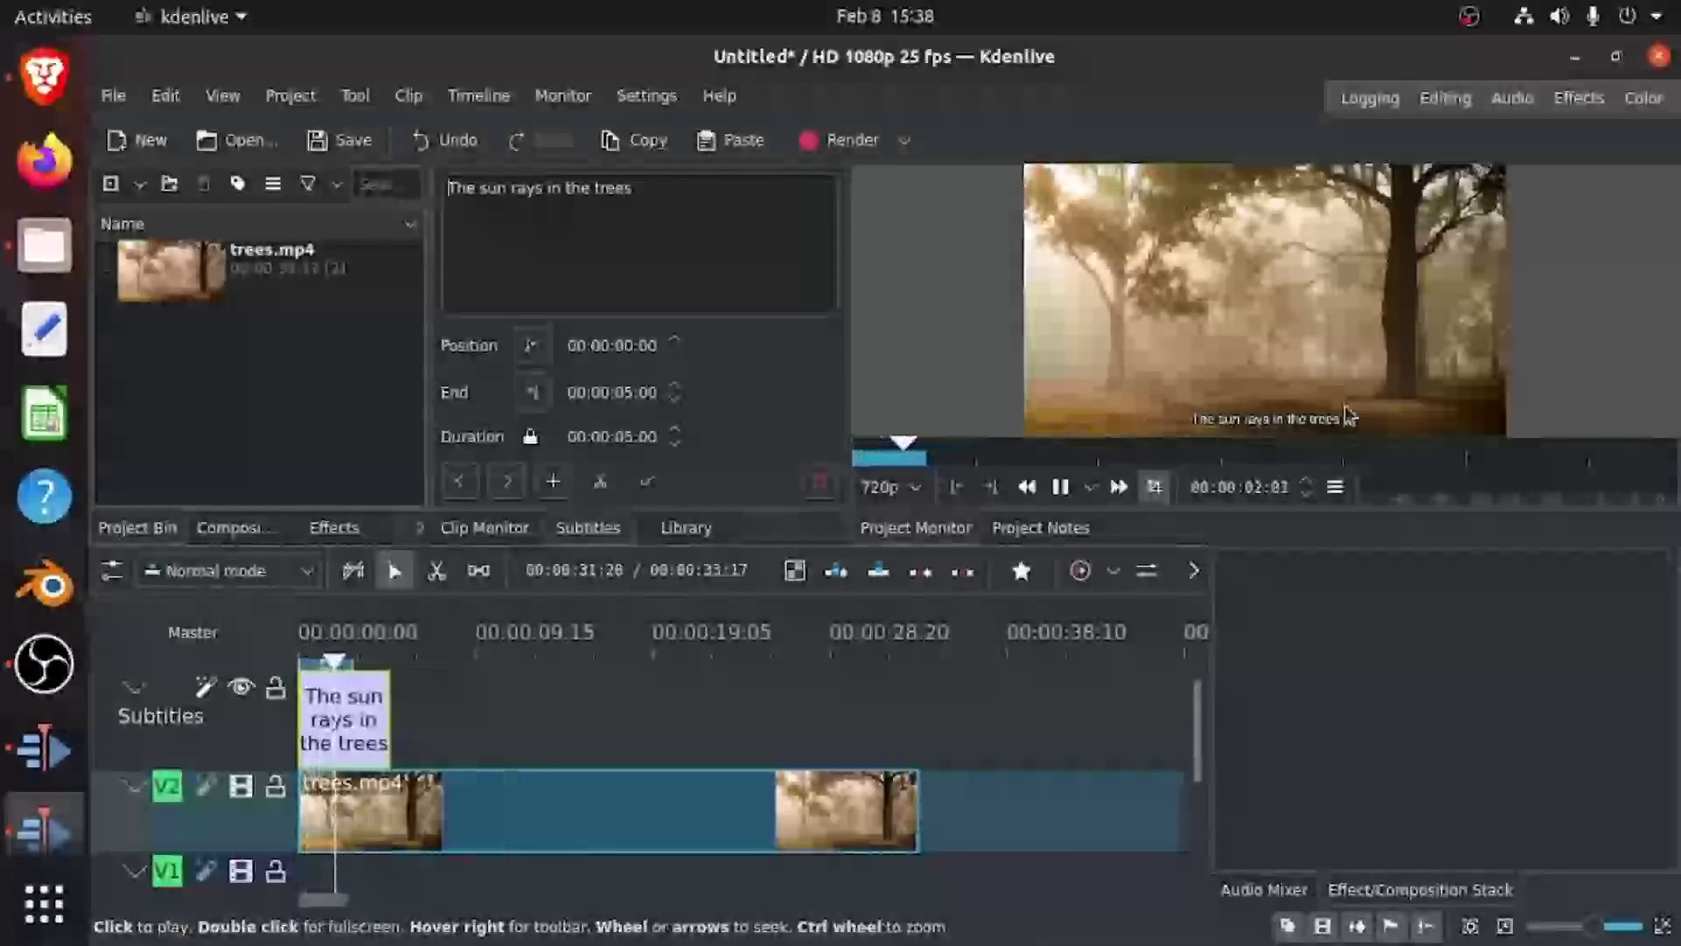
key("space")
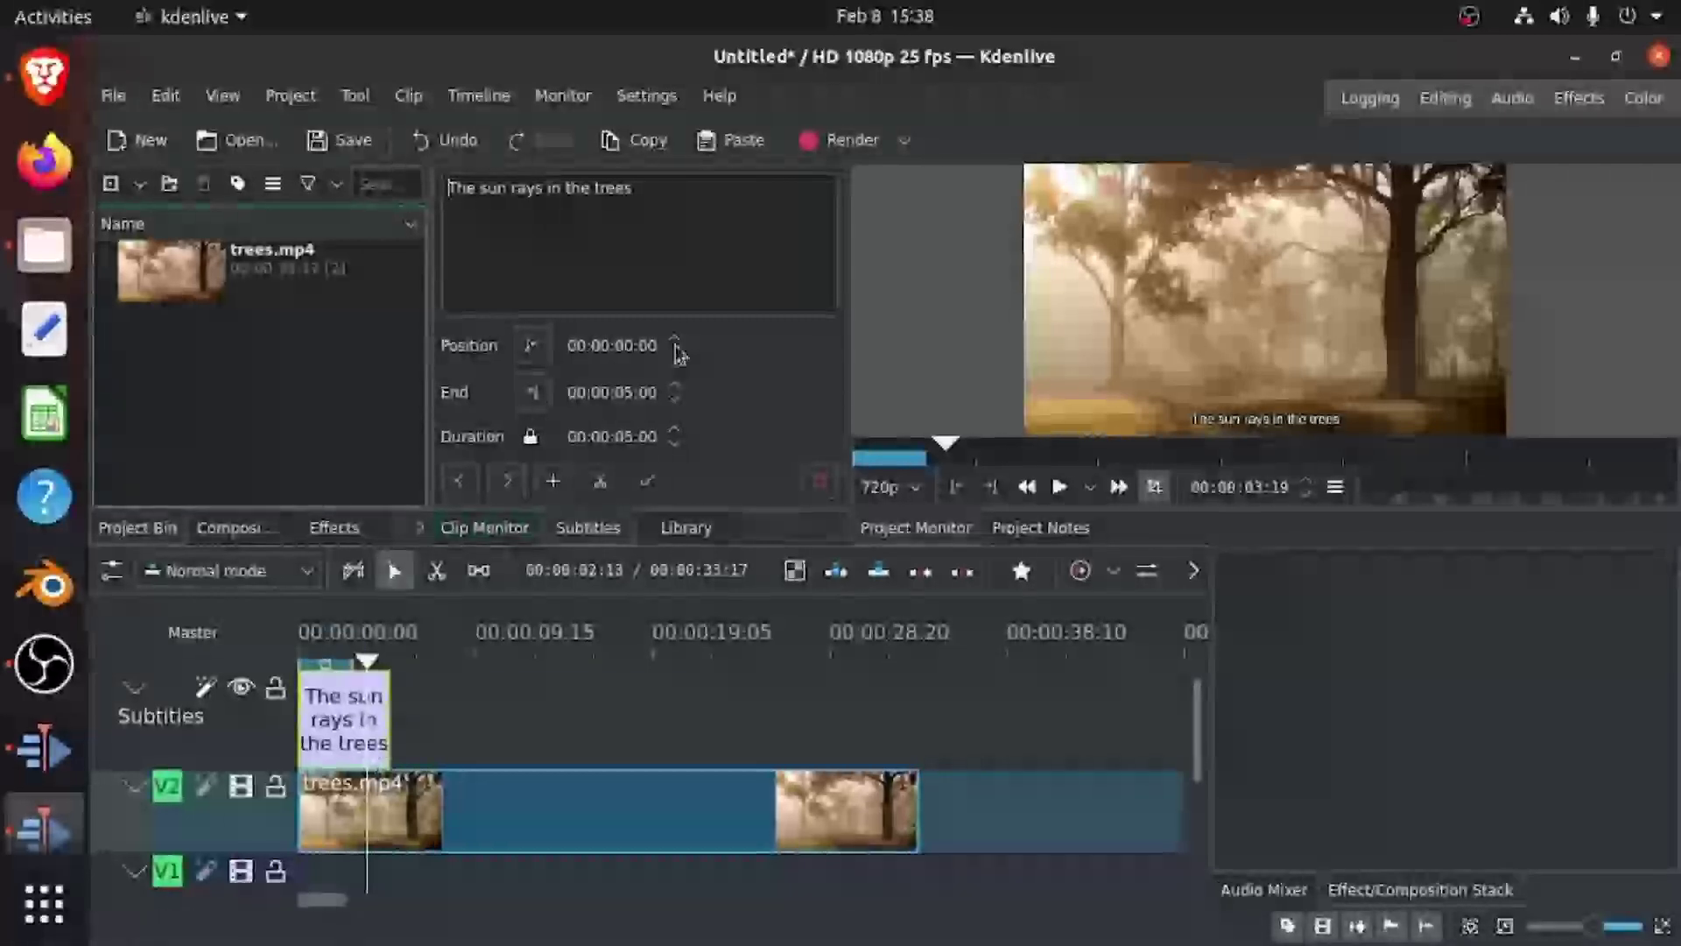
left_click(734, 308)
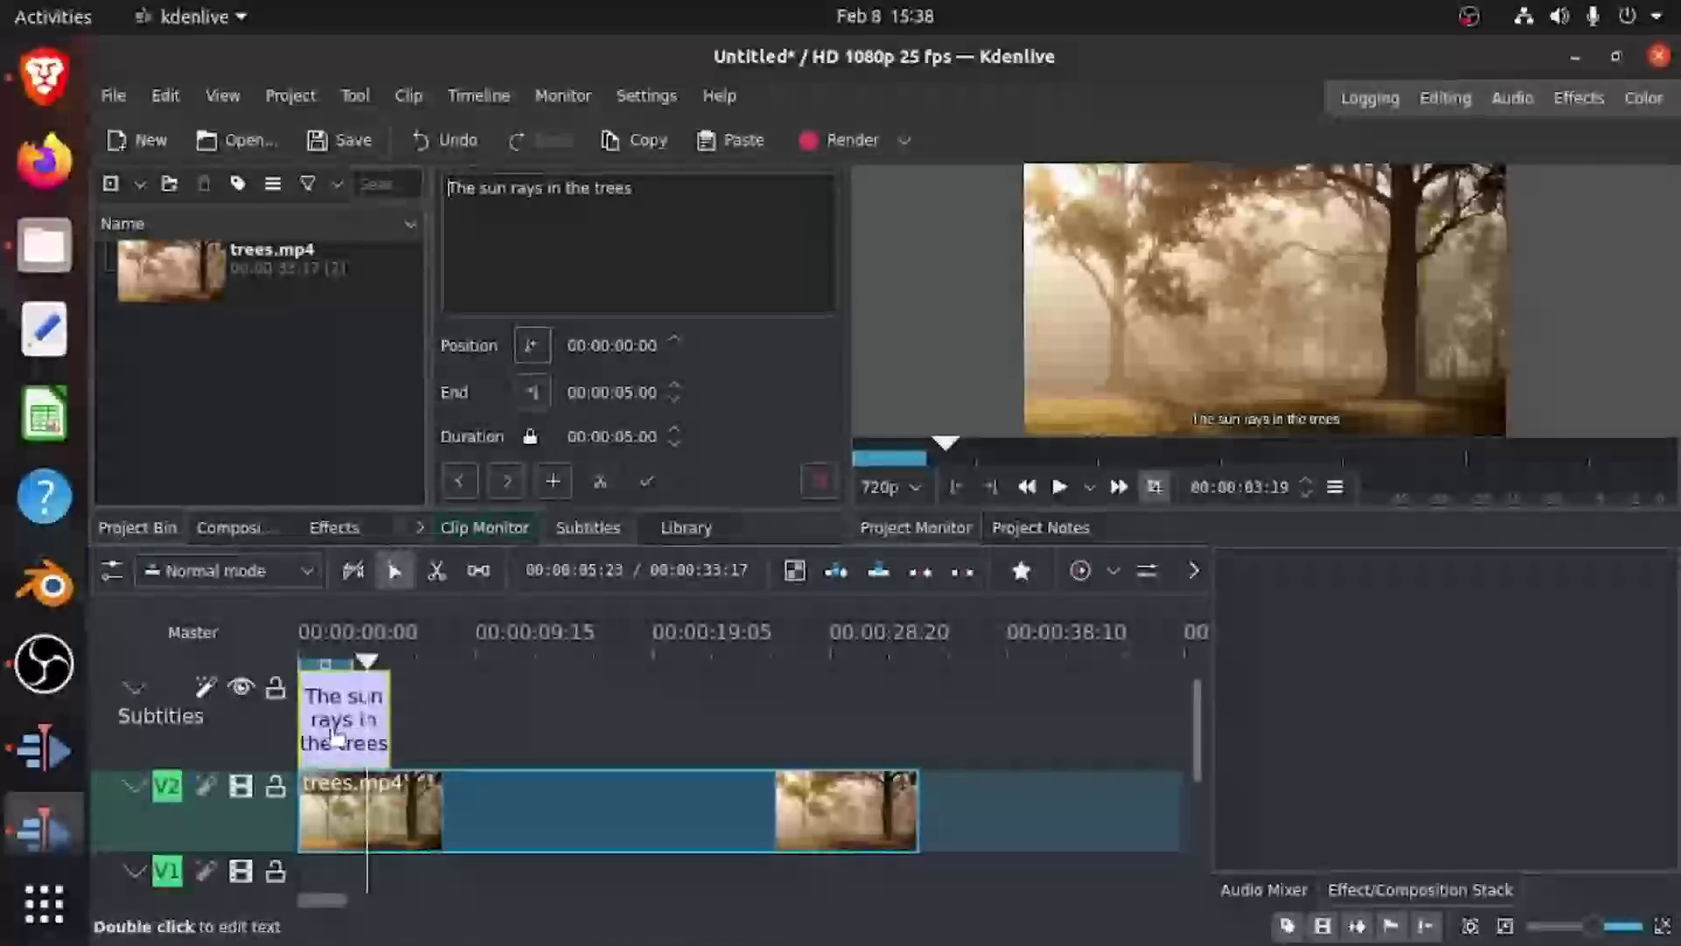
mouse_move(315, 730)
left_mouse_down()
mouse_move(340, 729)
mouse_move(316, 732)
left_mouse_up()
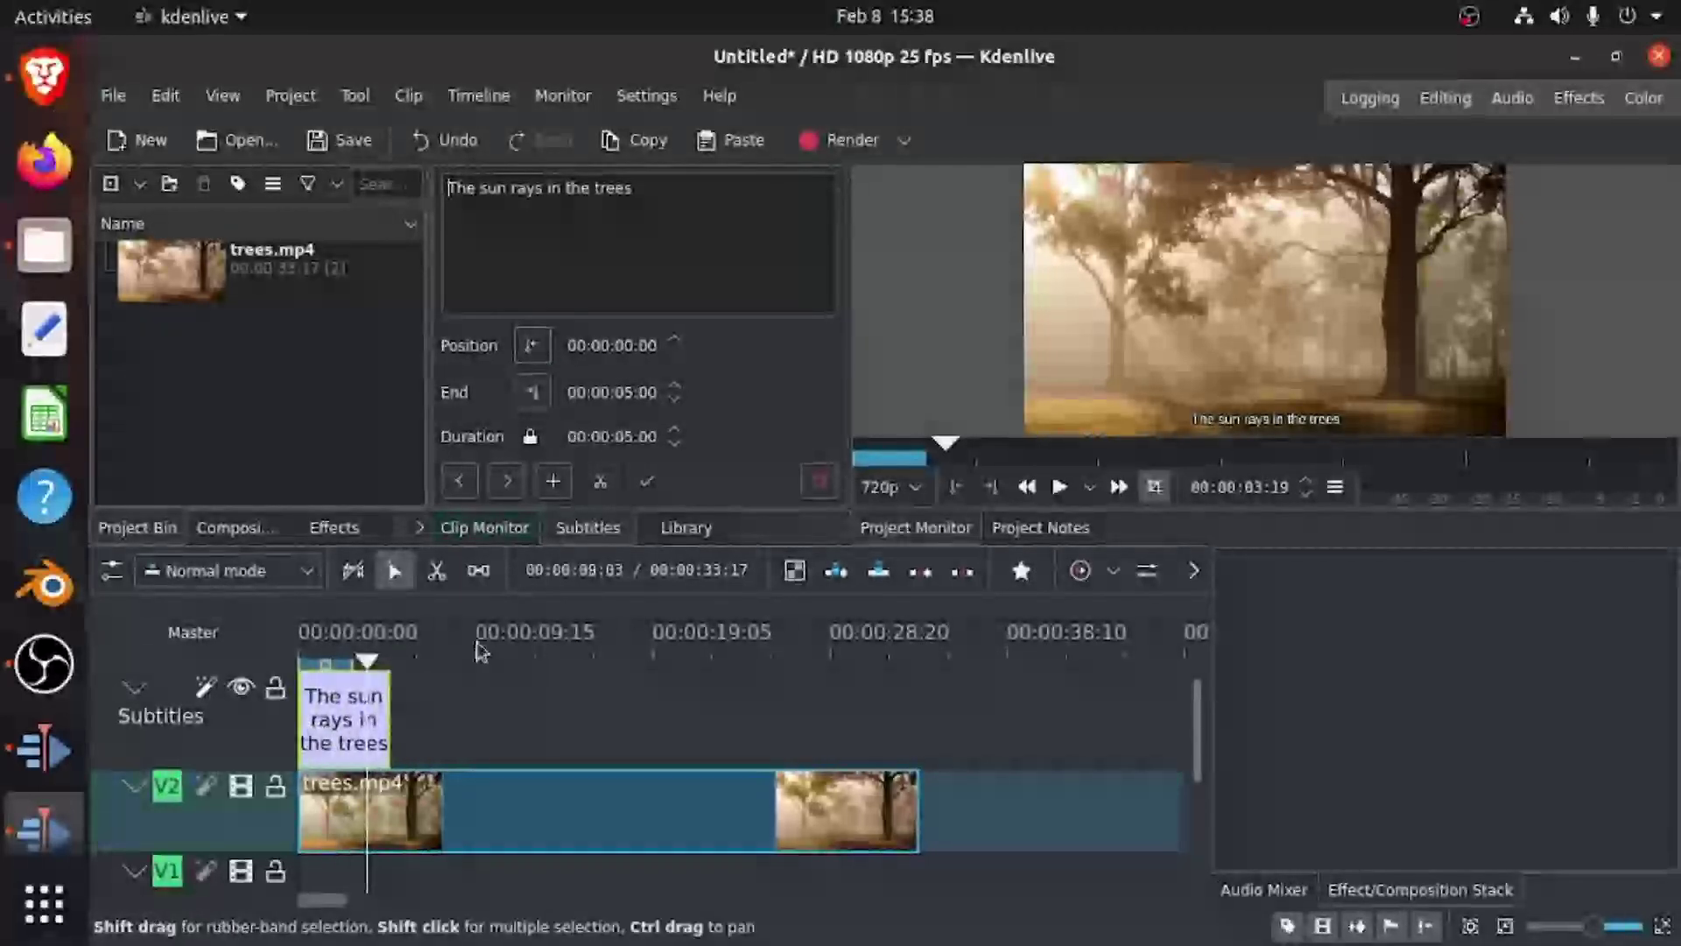
Set the subtitle's Position to 00:00:00:16 and End to 00:00:05:11, lasting 00:00:04:20.
scroll(676, 344, "up", 7)
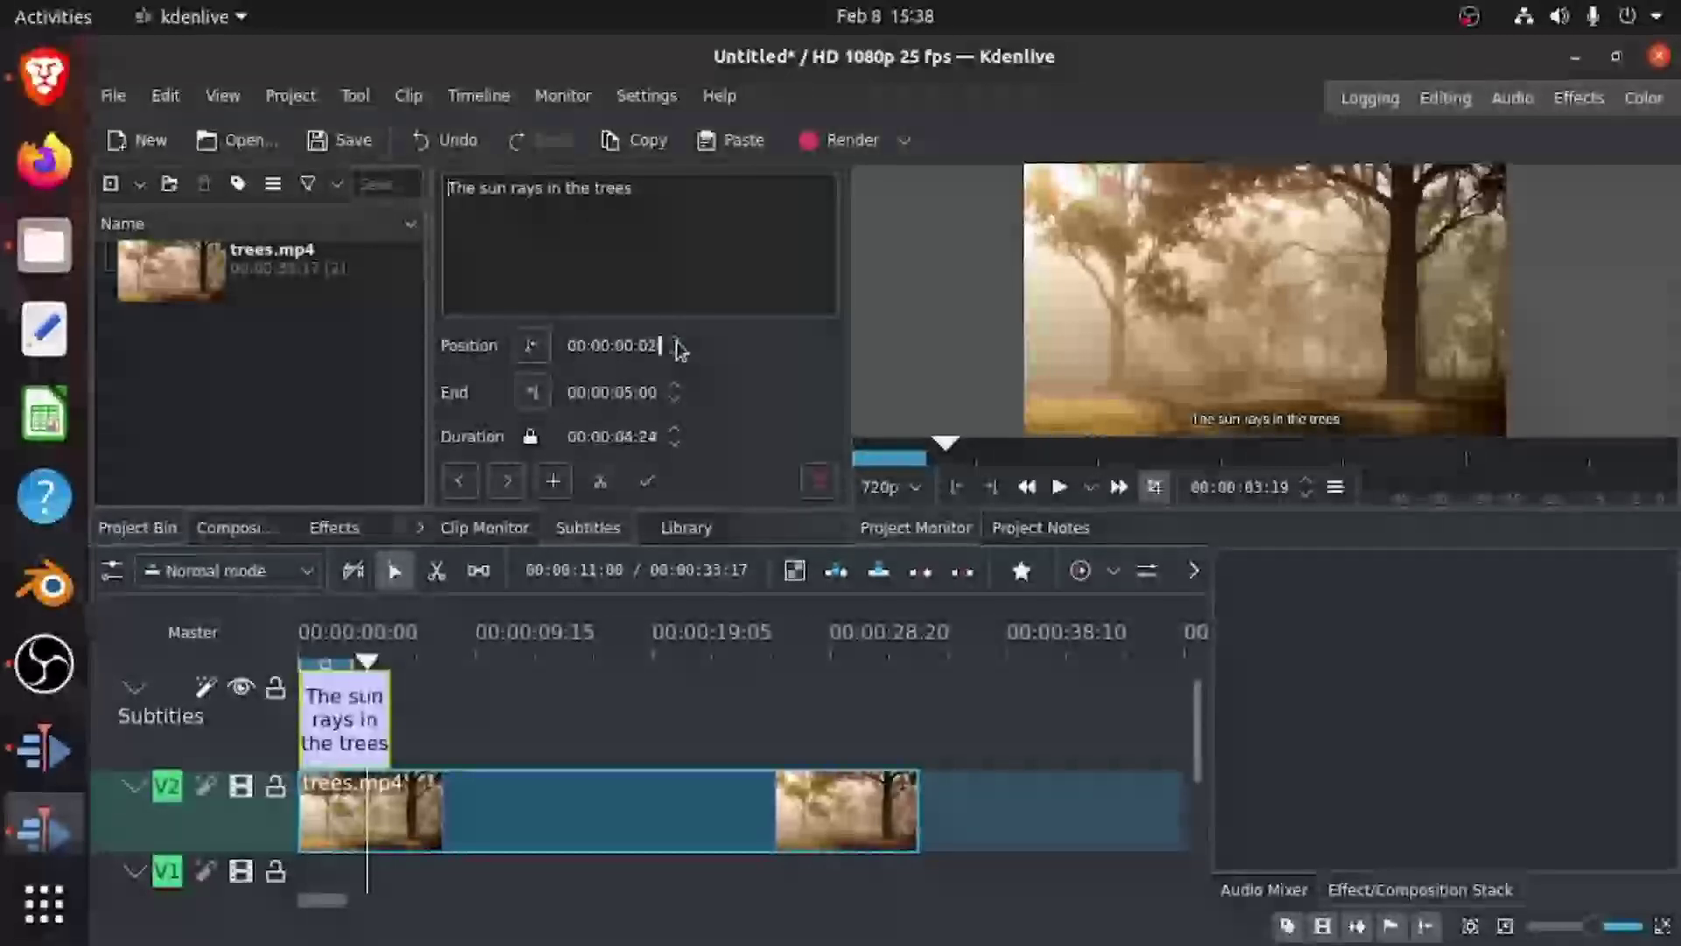
scroll(676, 343, "up", 9)
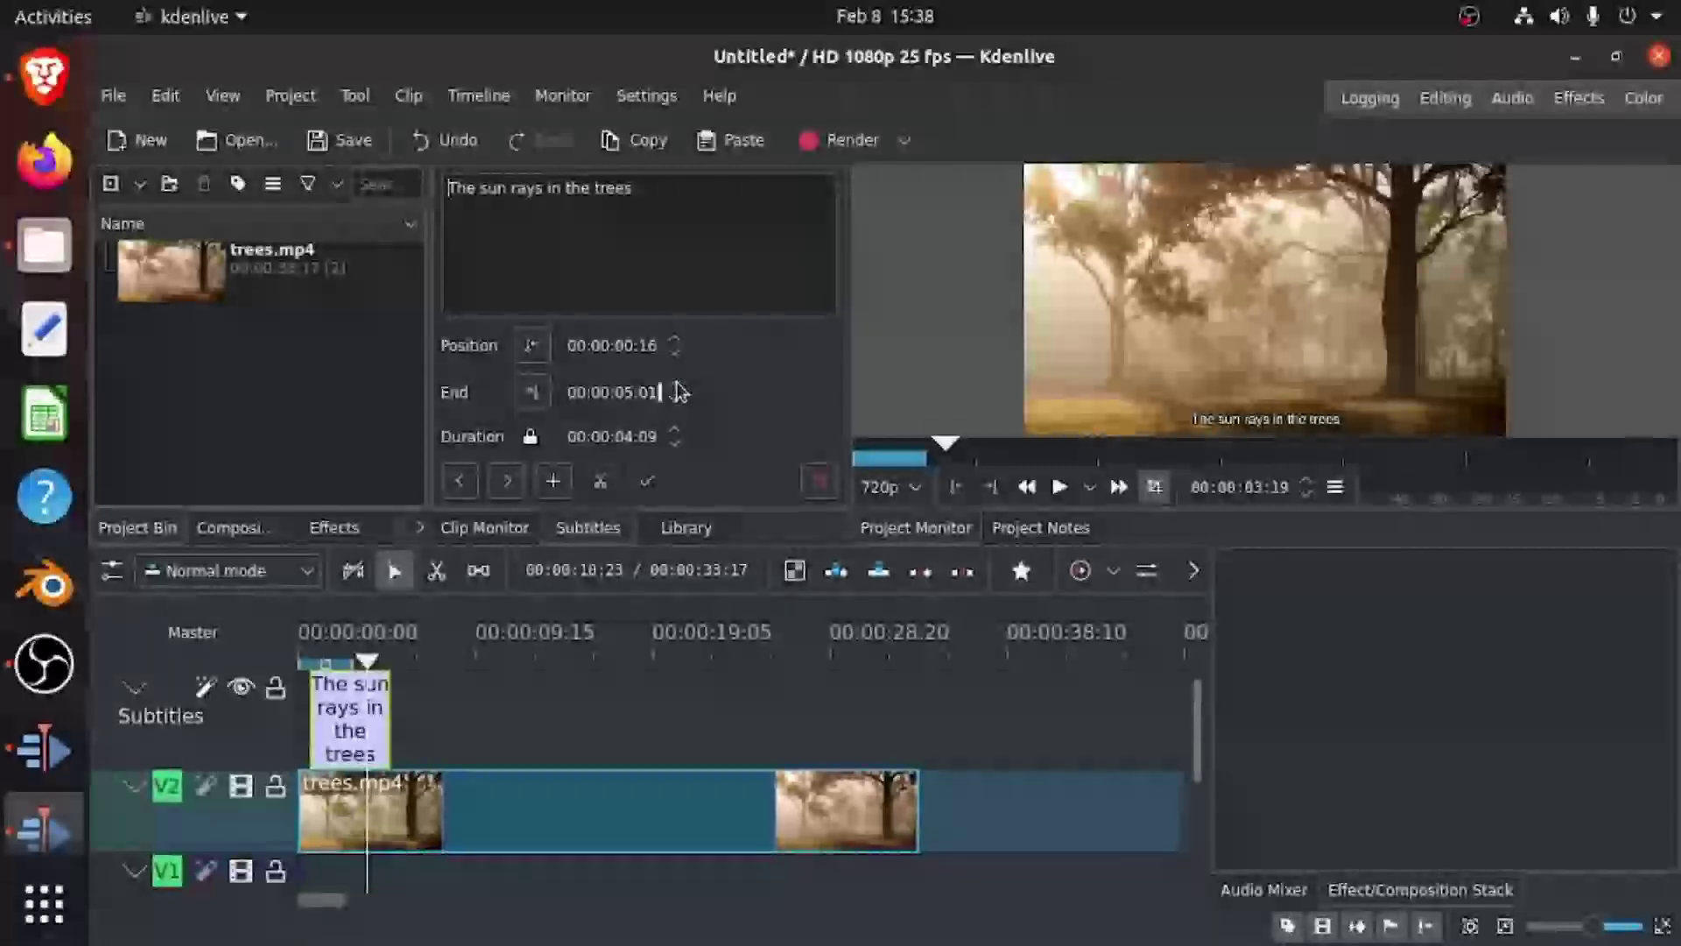
scroll(679, 391, "up", 9)
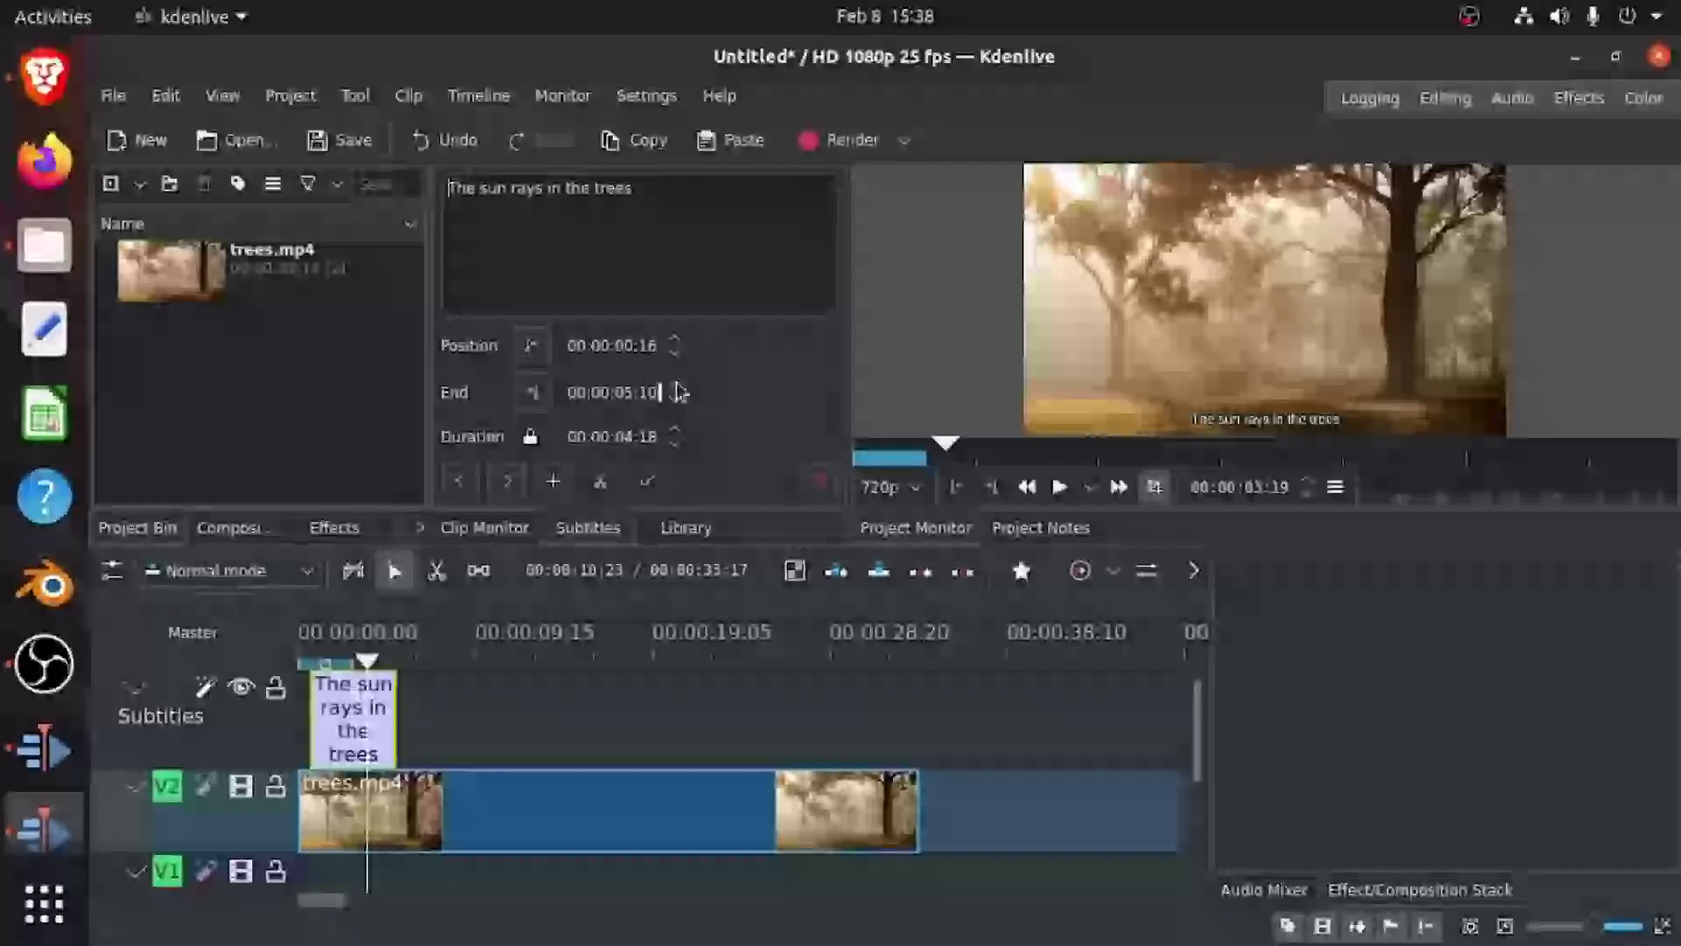
scroll(680, 395, "down", 3)
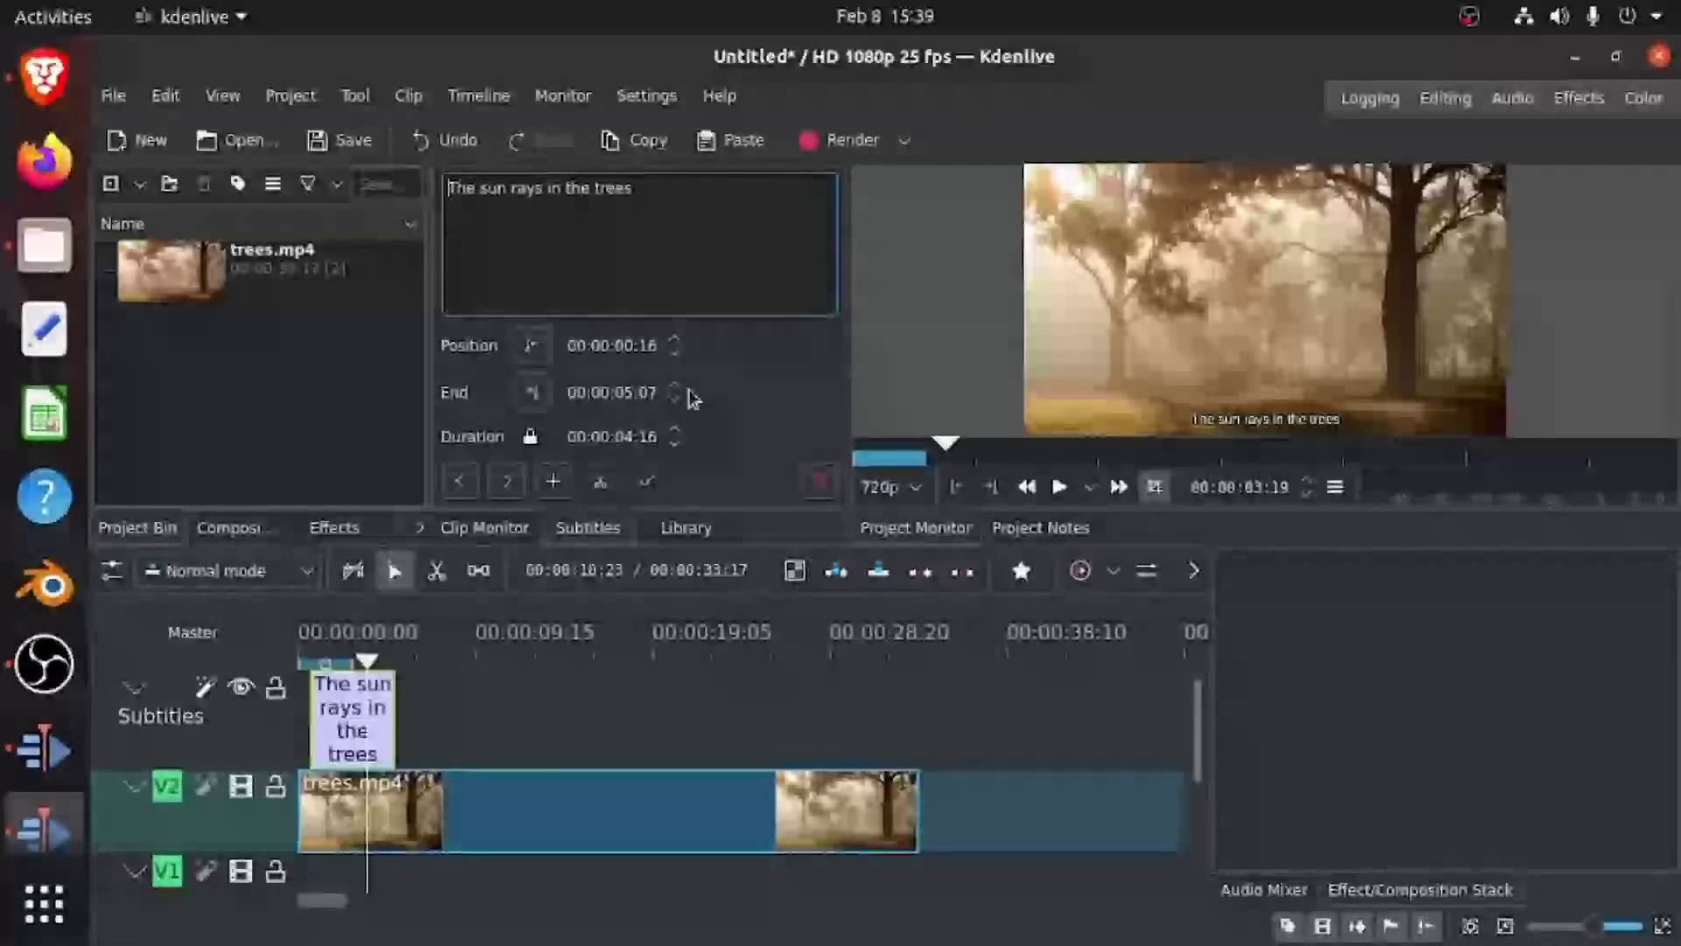
scroll(678, 394, "up", 3)
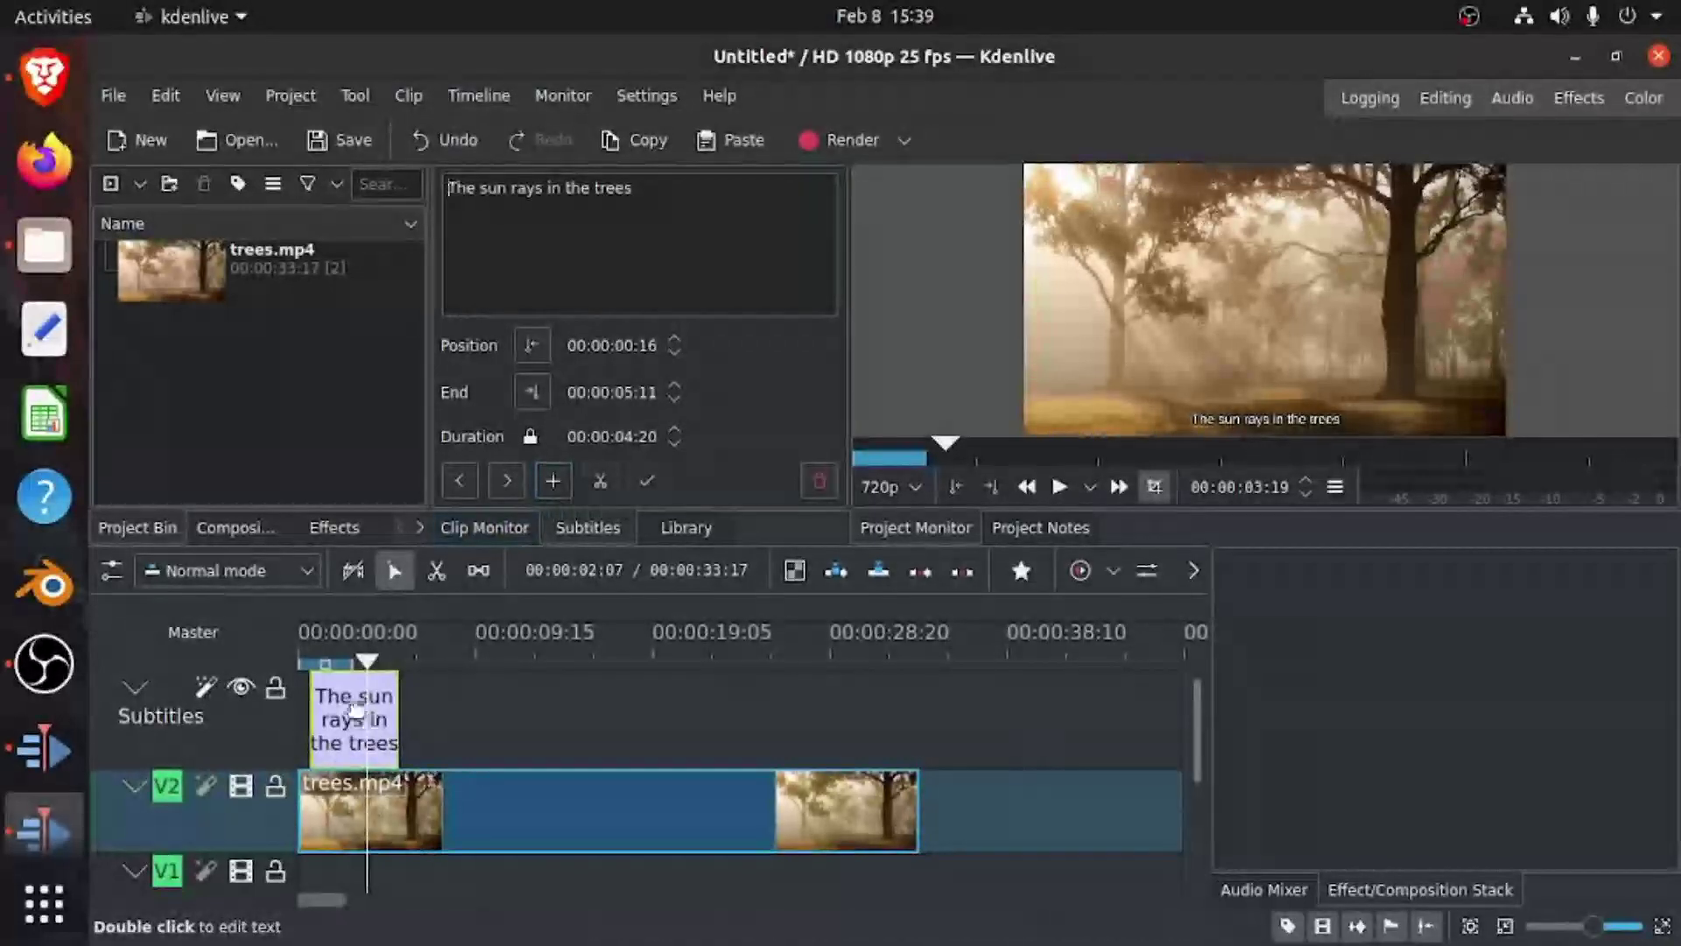
Add a second subtitle with the text 'jsdjfgeirg'.
left_click(553, 480)
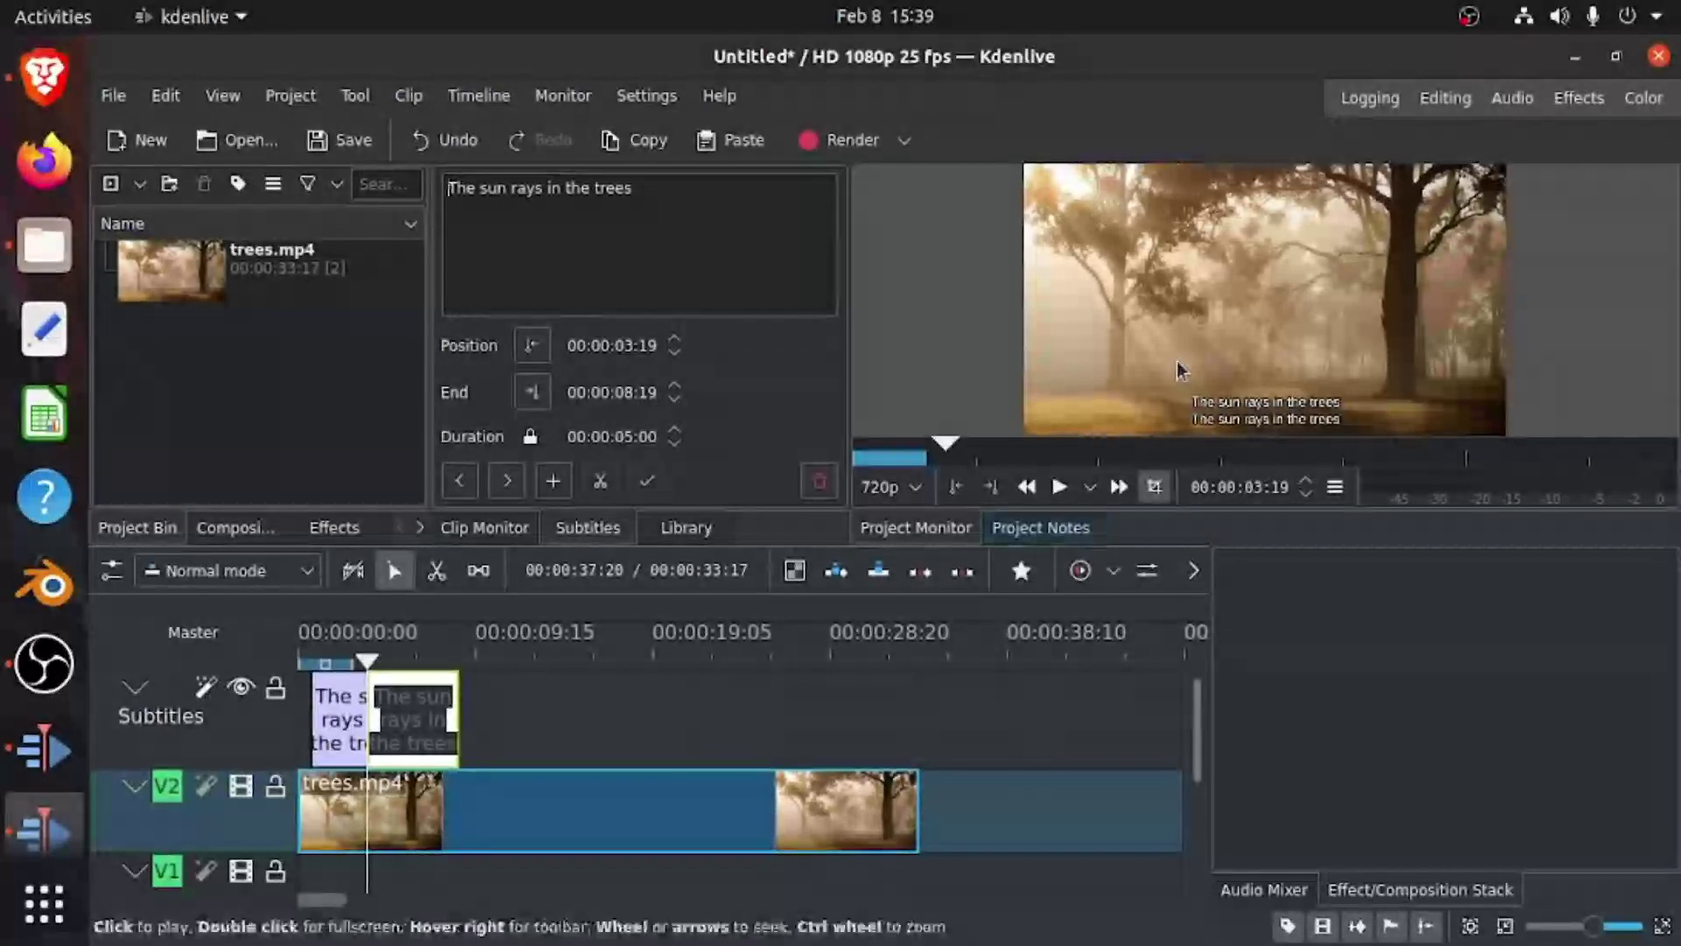
type("jsdjfgeirg")
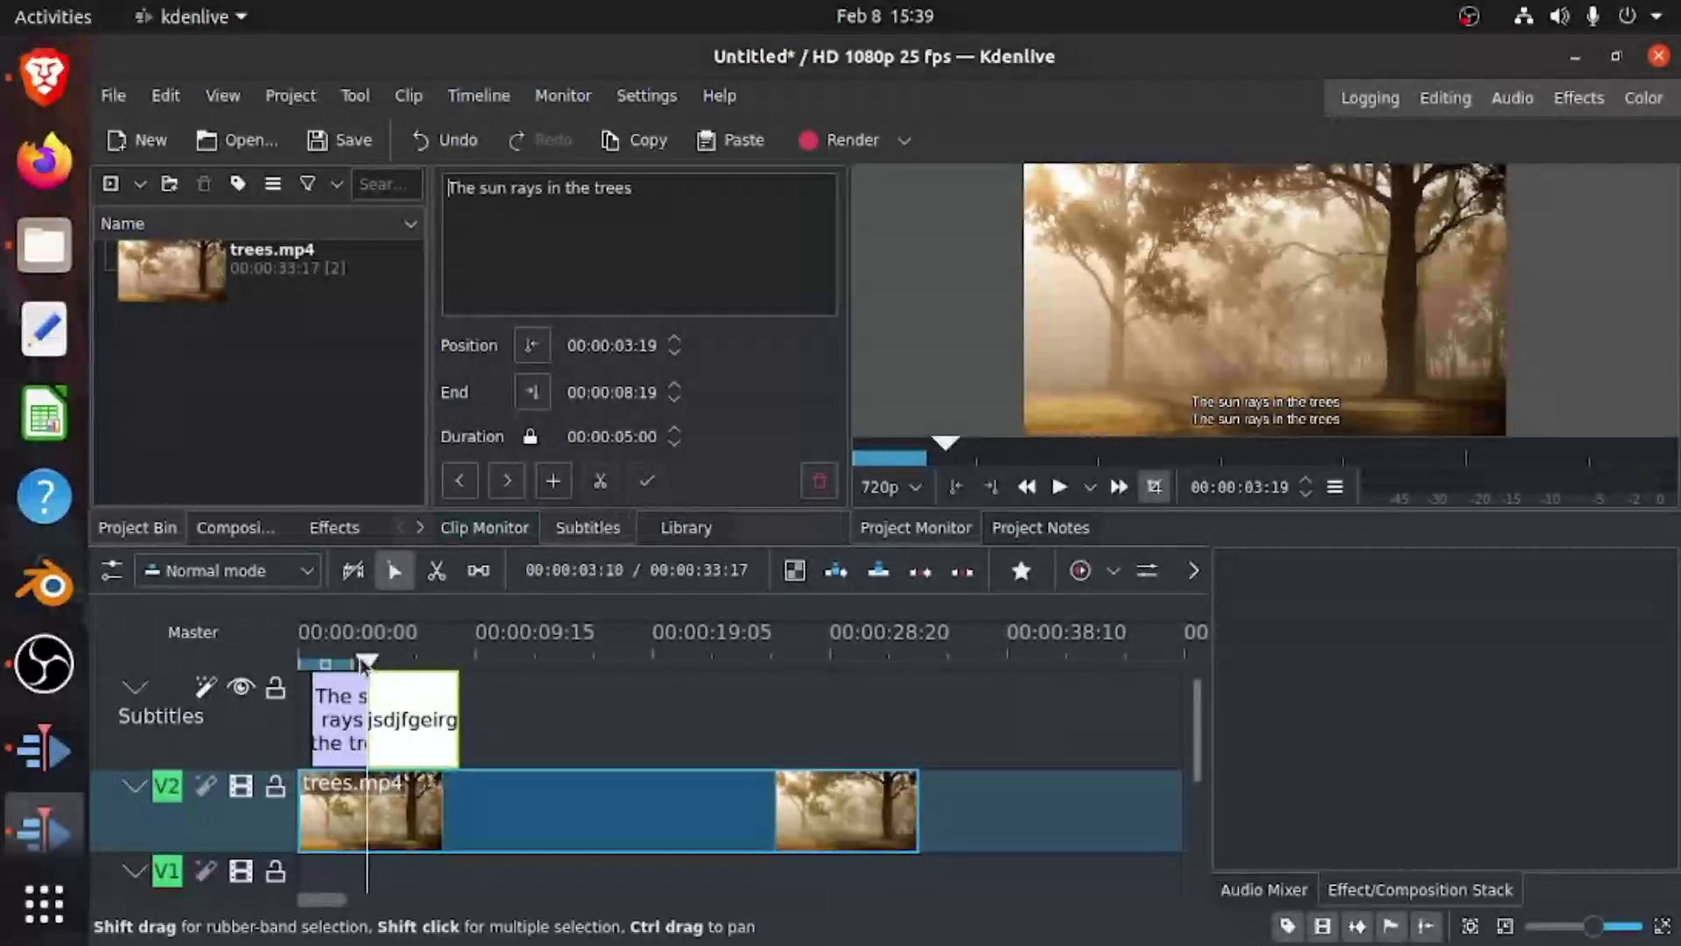
left_click_drag(366, 665, 449, 663)
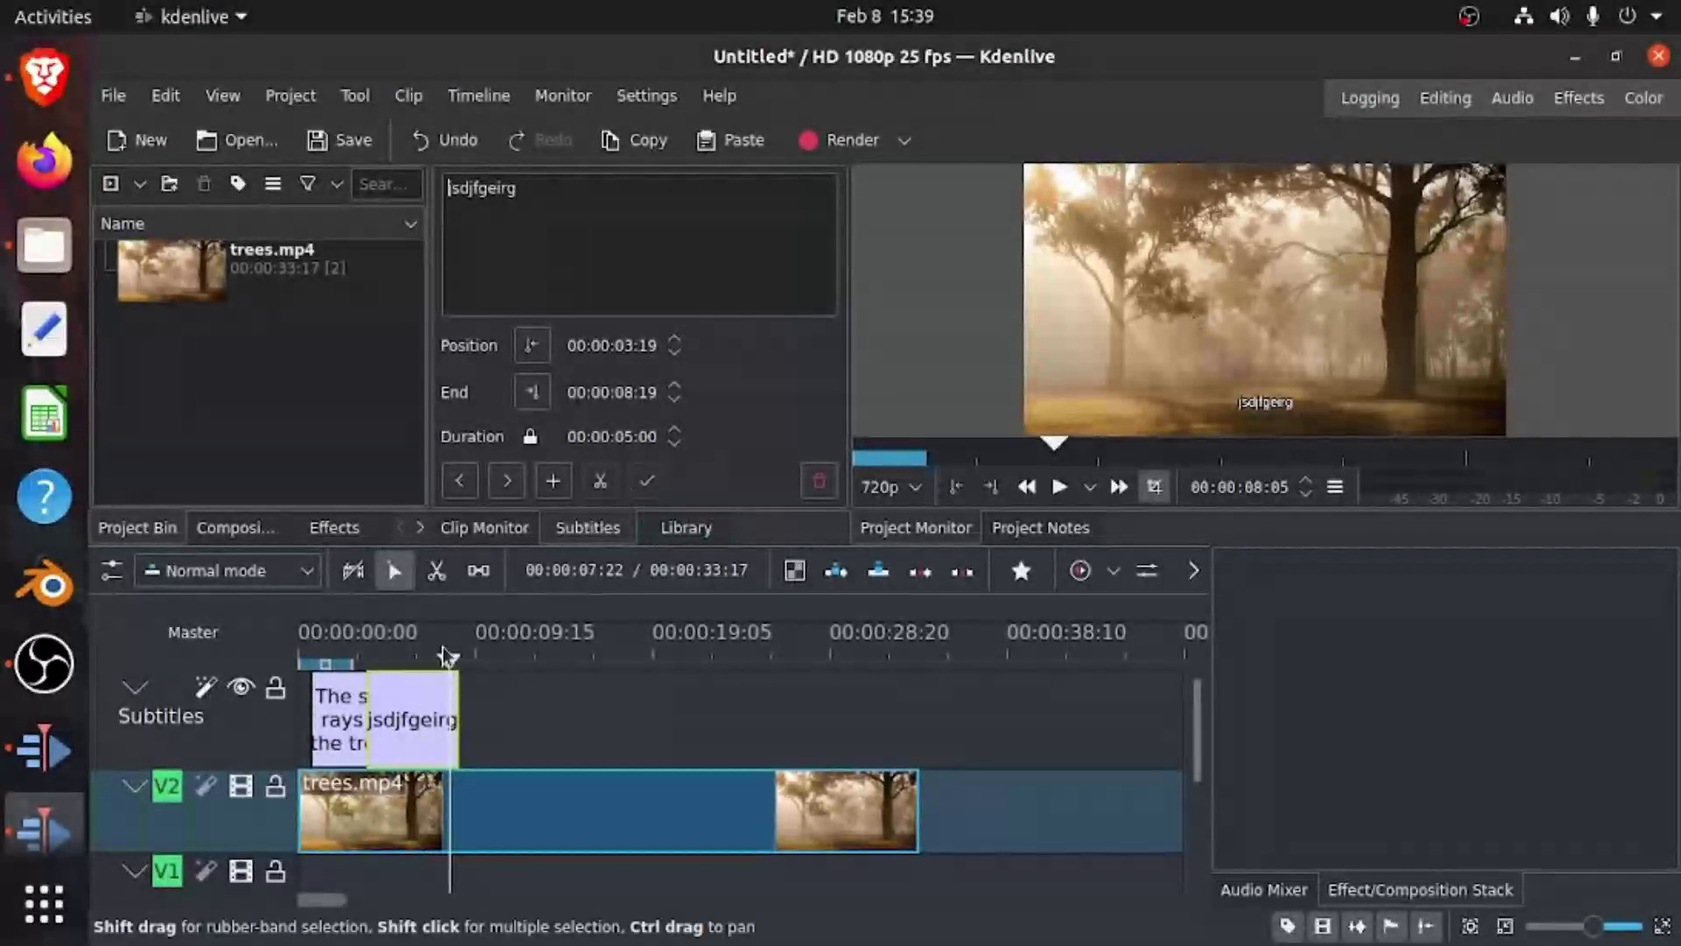
Move the new subtitle to start at 00:00:11:08 and the sun-rays subtitle back to 00:00:00:00.
left_click_drag(420, 700, 451, 681)
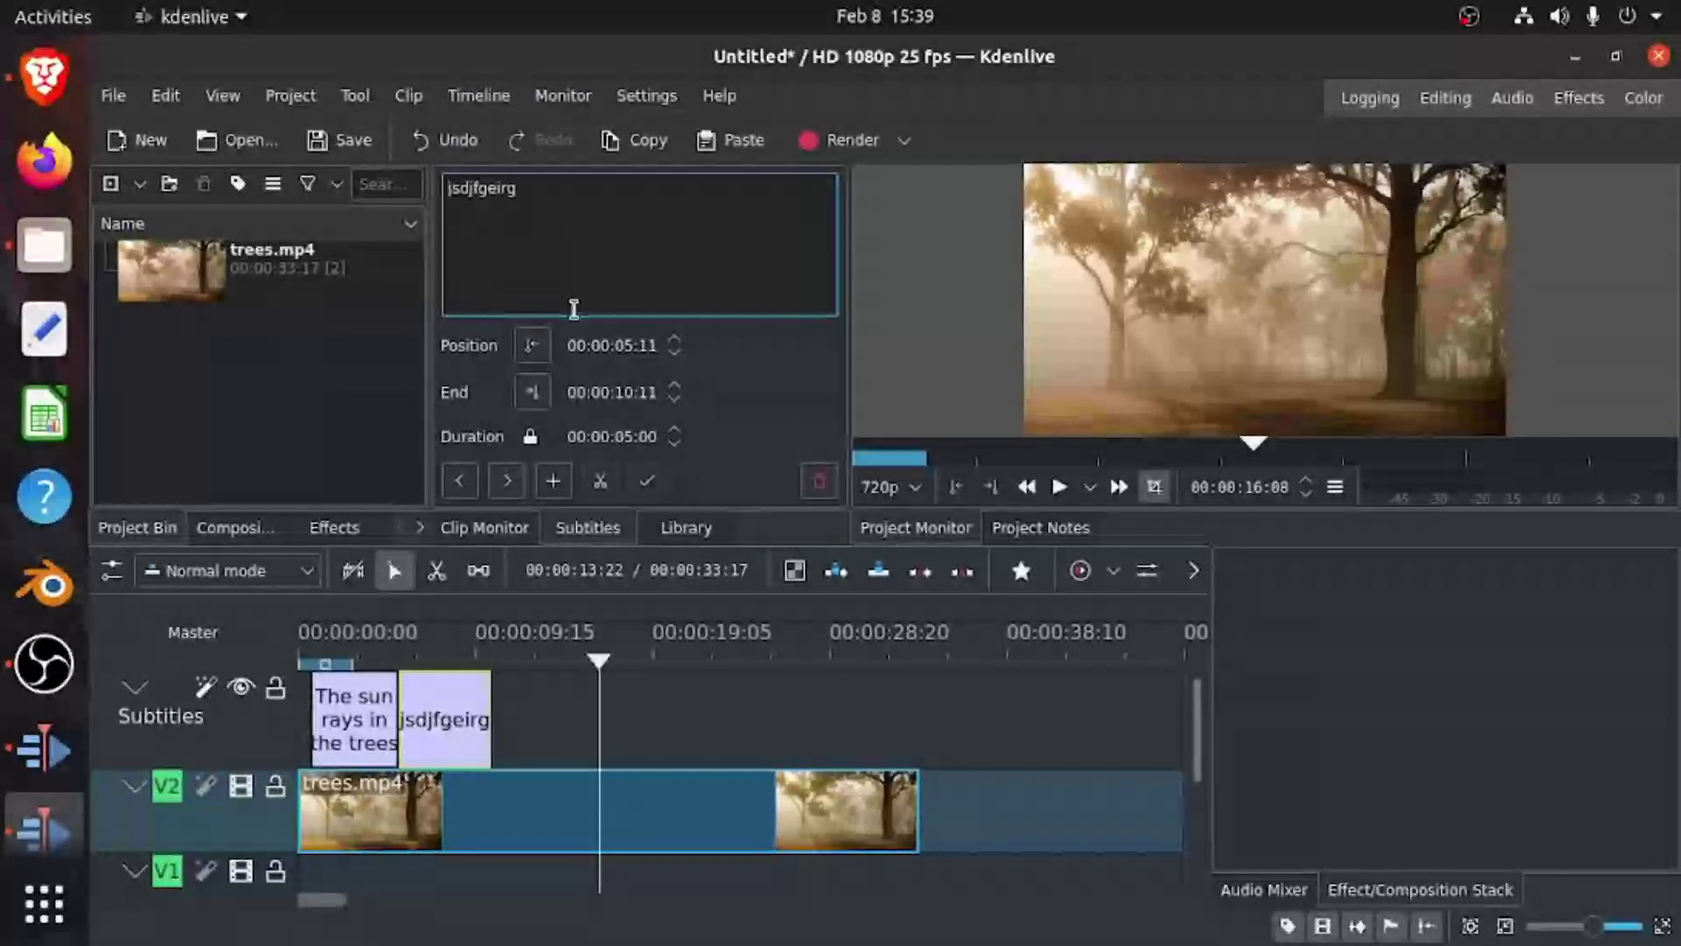
left_click_drag(435, 727, 543, 731)
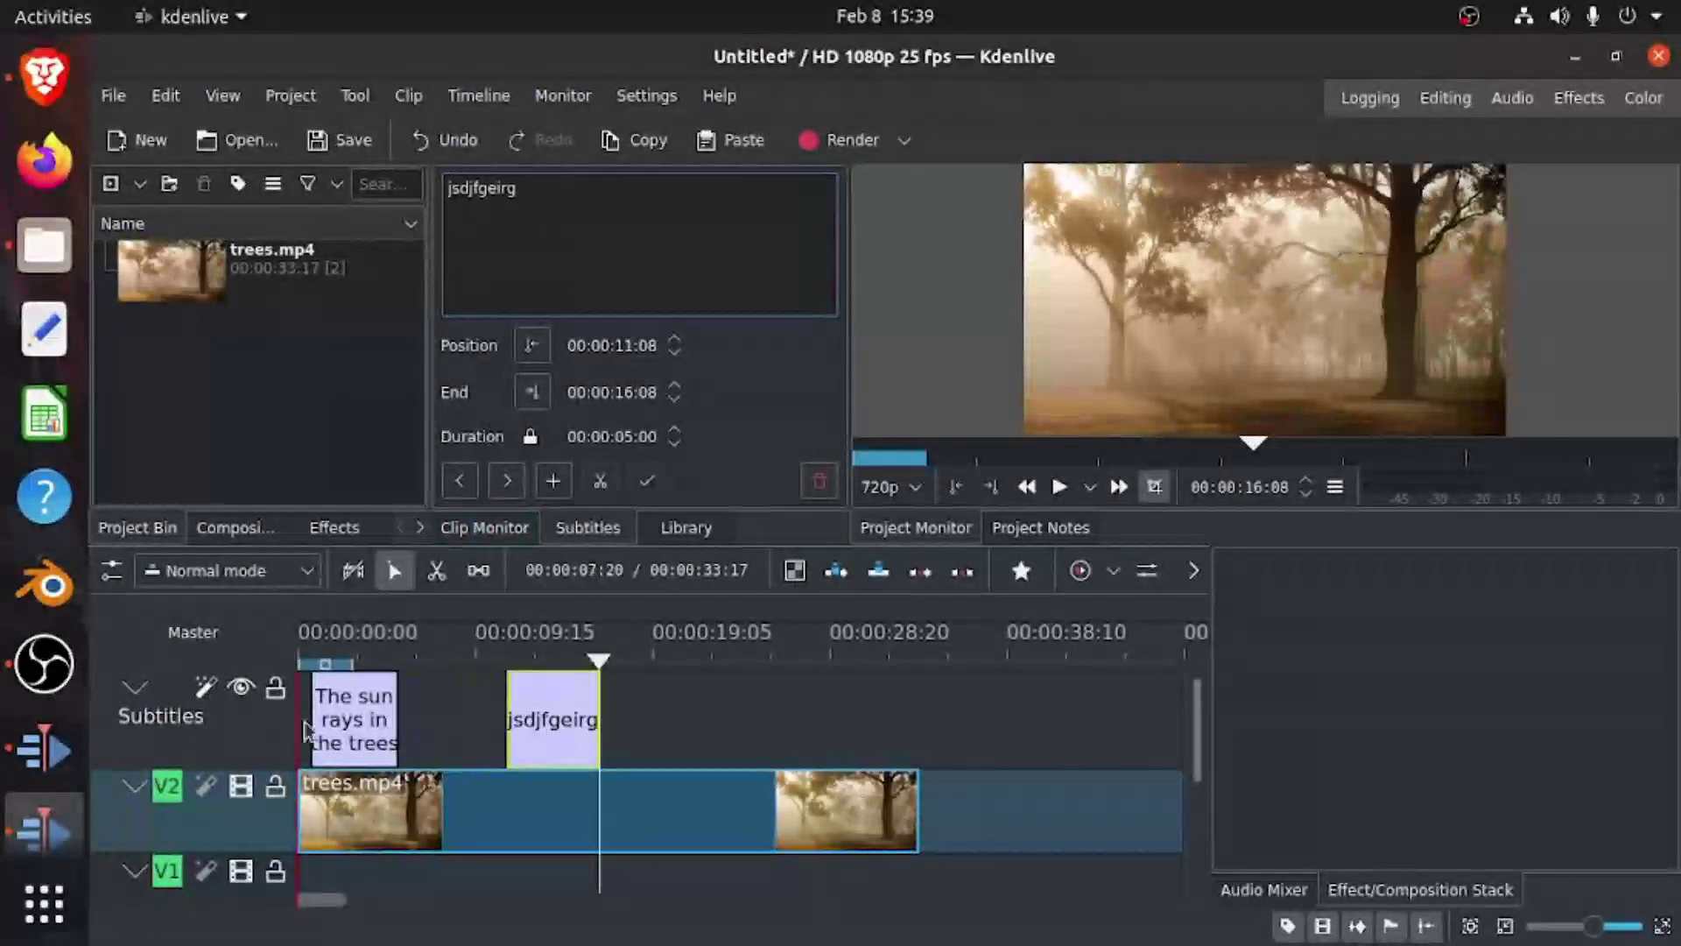
mouse_move(376, 691)
left_mouse_down()
mouse_move(694, 692)
mouse_move(361, 686)
left_mouse_up()
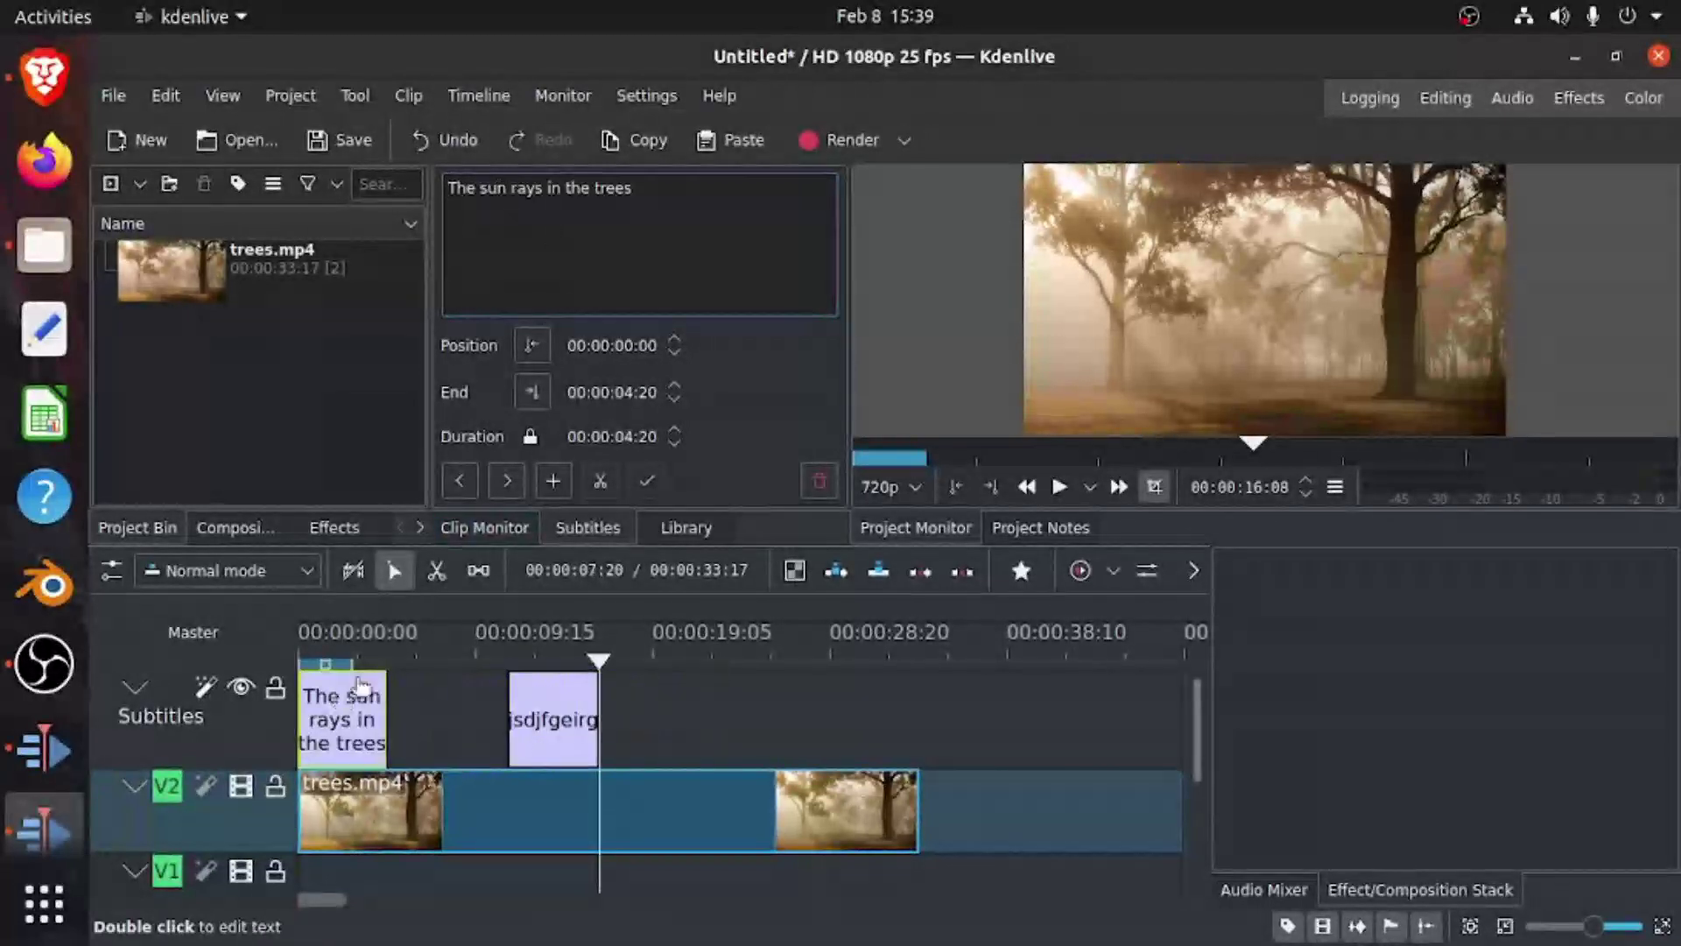